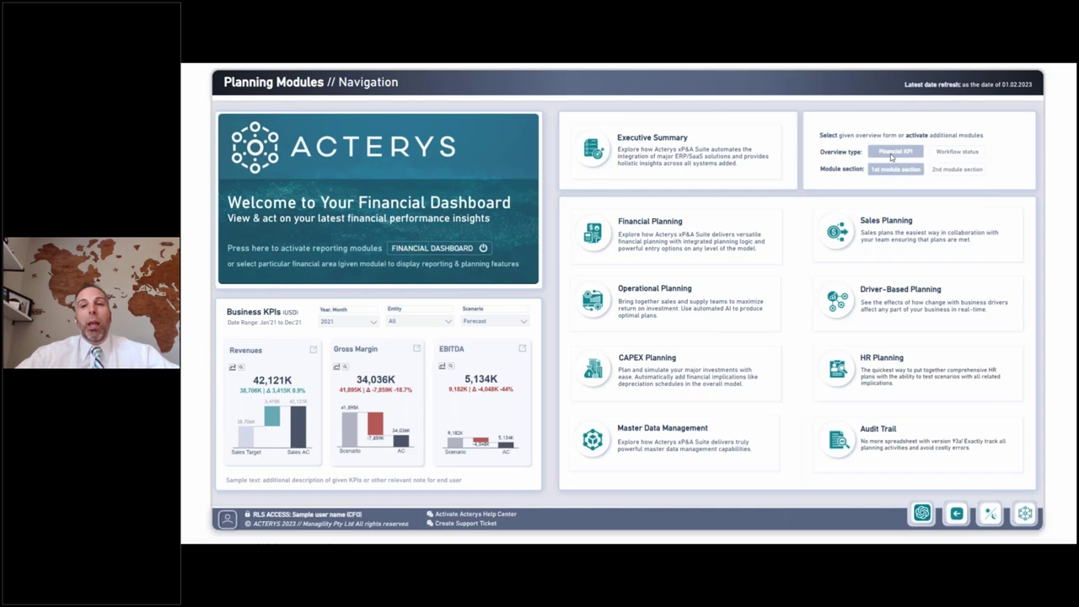
Switch the Overview to Workflow status, review each module's status, then open Financial Planning.
click(948, 155)
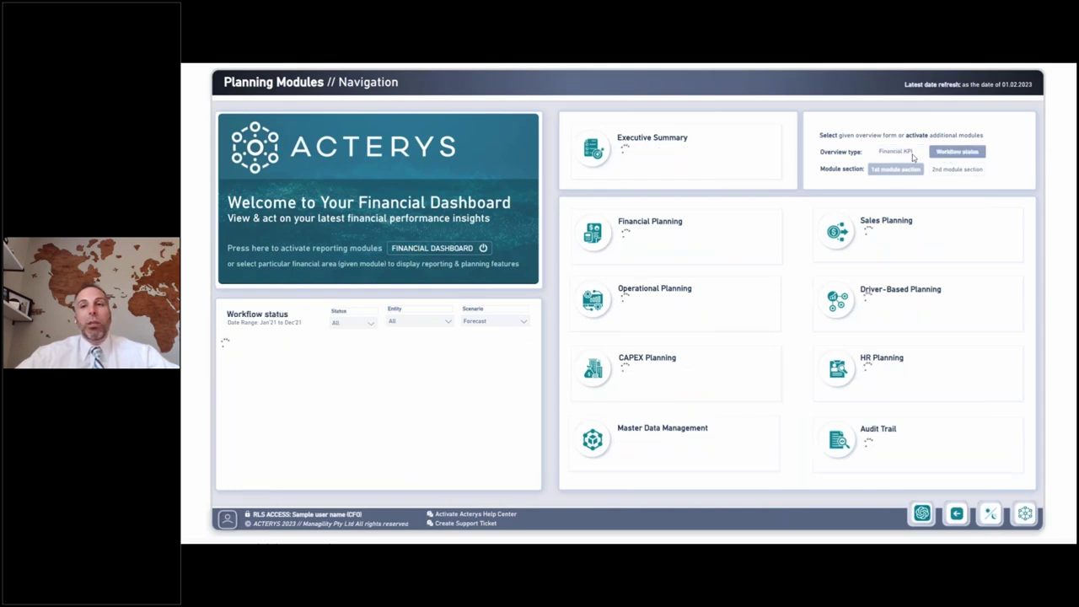
click(950, 156)
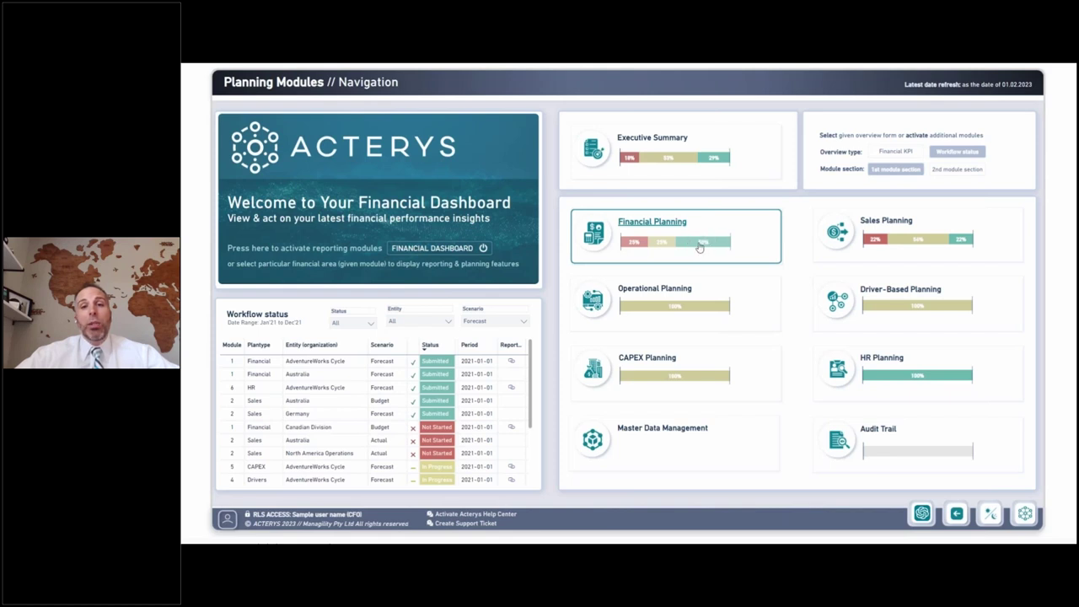
click(336, 362)
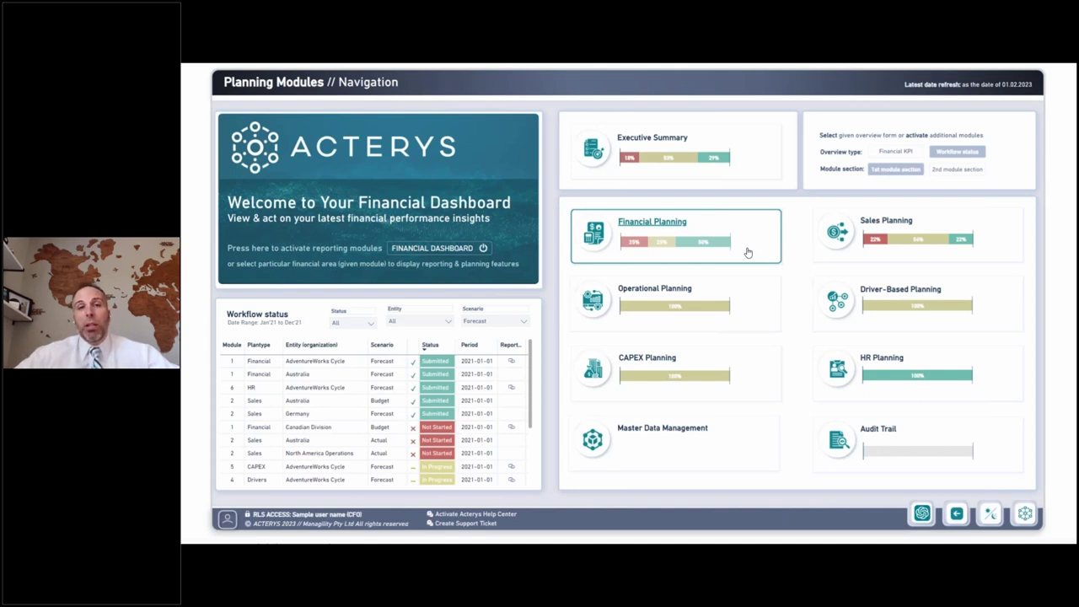
click(689, 236)
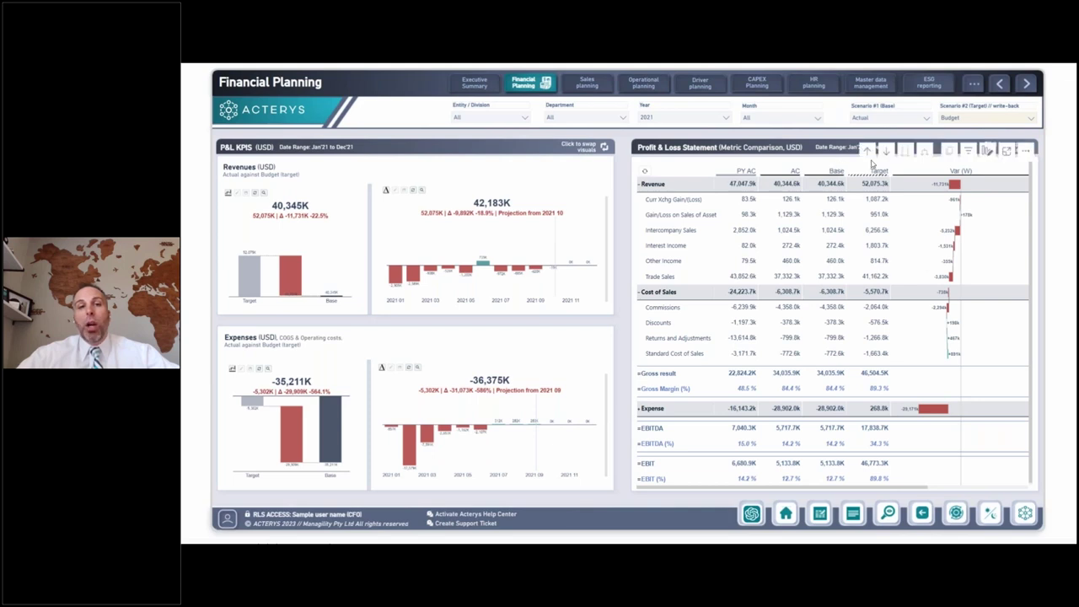
Choose Forecast in the Scenario #2 (Target) write-back dropdown.
click(965, 120)
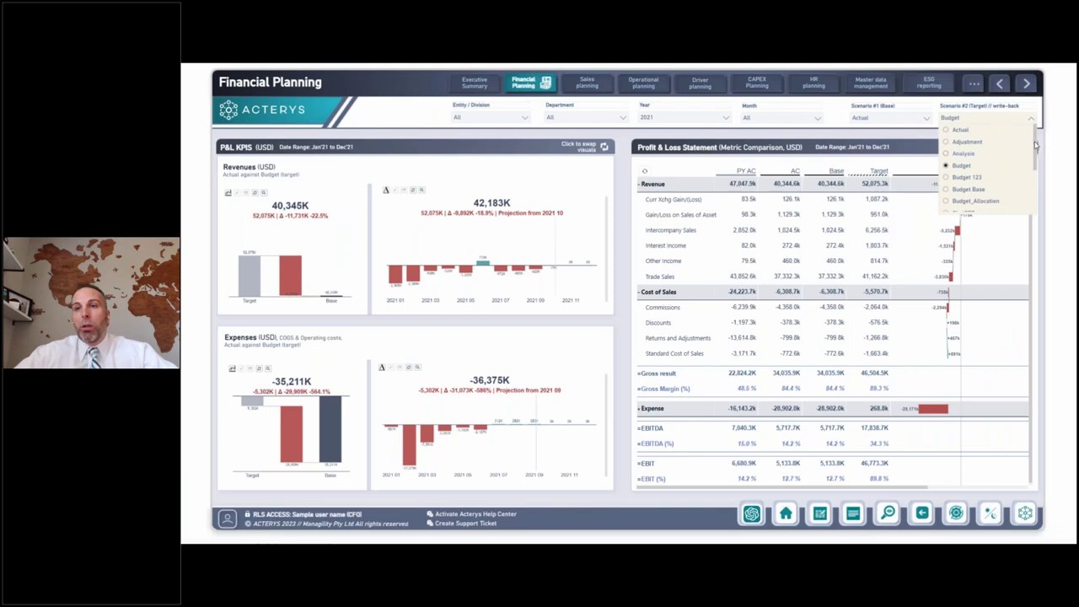
drag(1033, 167, 1032, 184)
scroll(946, 181, down, 1)
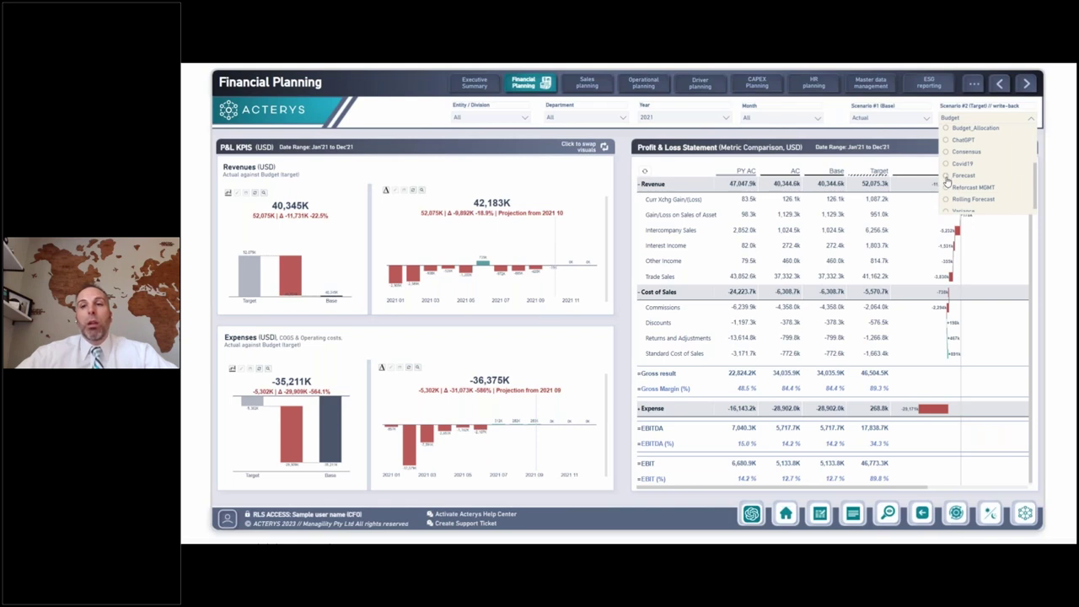
click(947, 177)
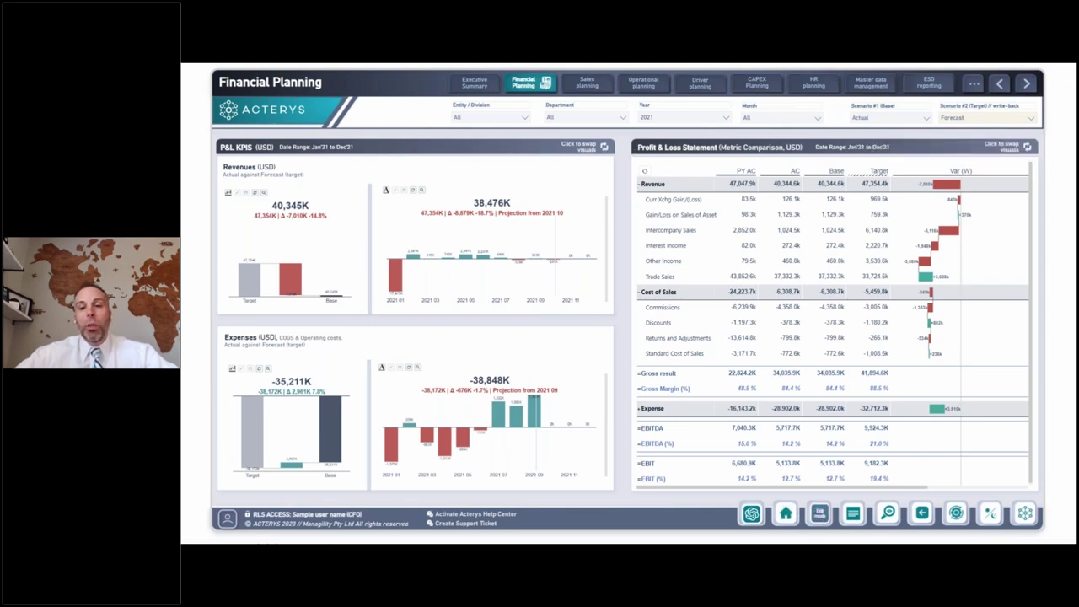
Open the full-scenario Forecast input grid with Edit Mode.
click(822, 514)
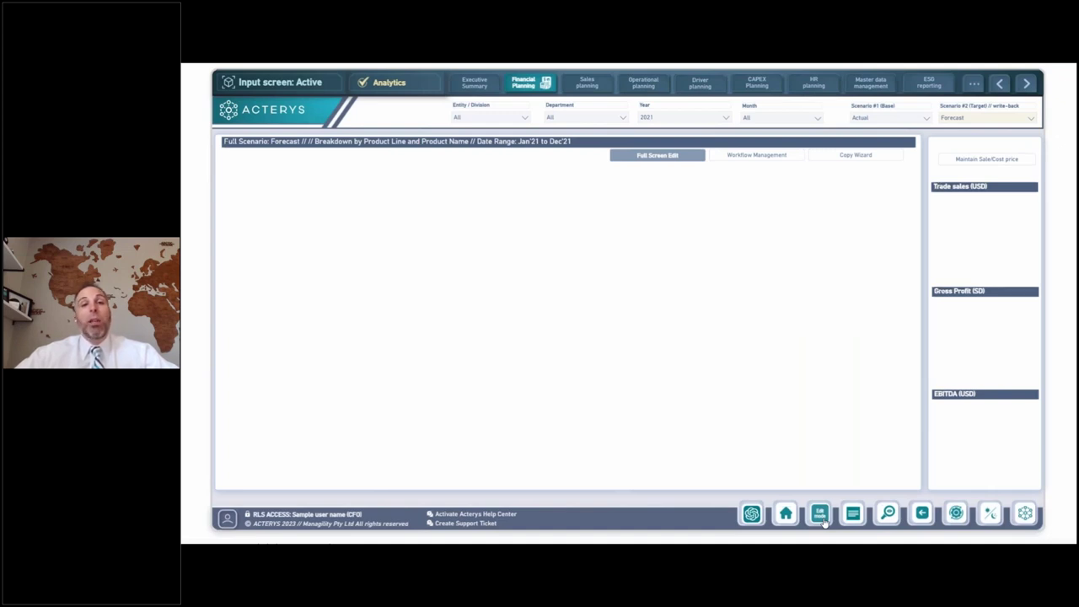
click(821, 515)
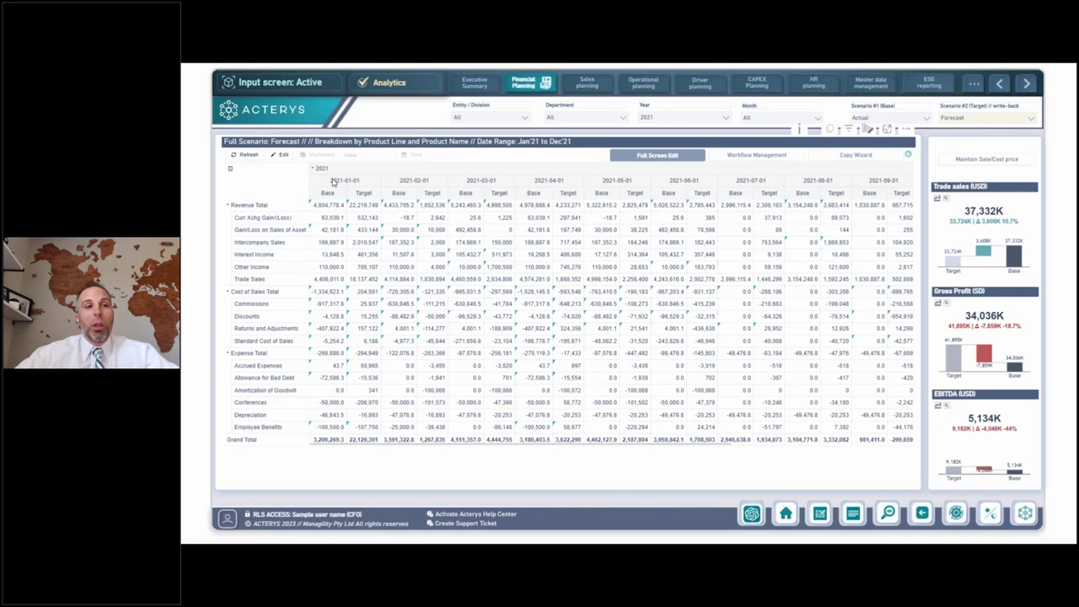
Enable grid editing and enter January Targets 563456 (Curr Xchg Gain/(Loss)), 345654 on the next line, and 5465 (Intercompany Sales).
click(281, 156)
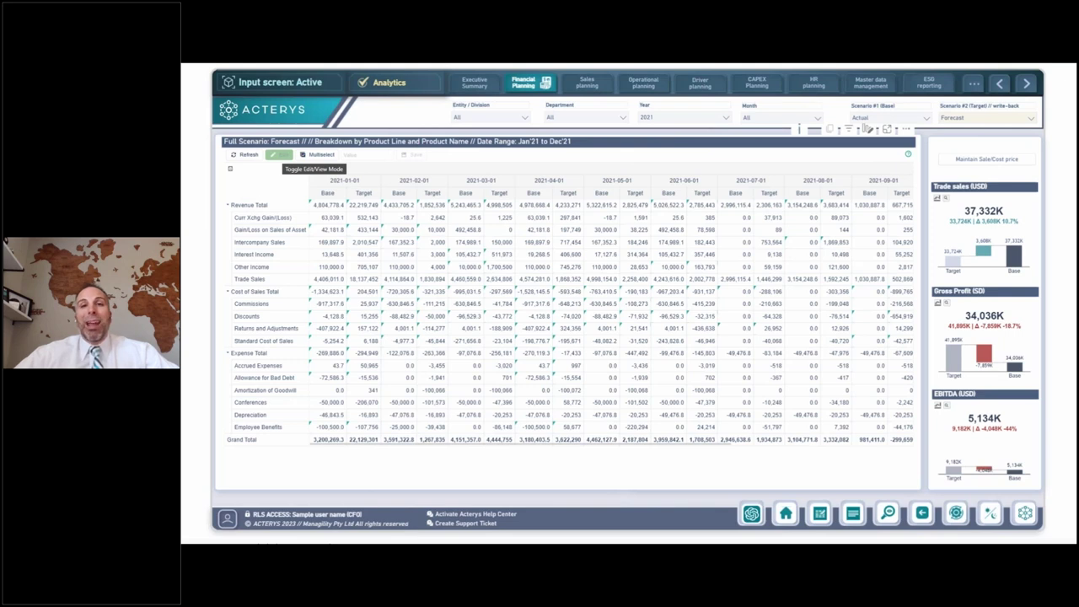
click(366, 218)
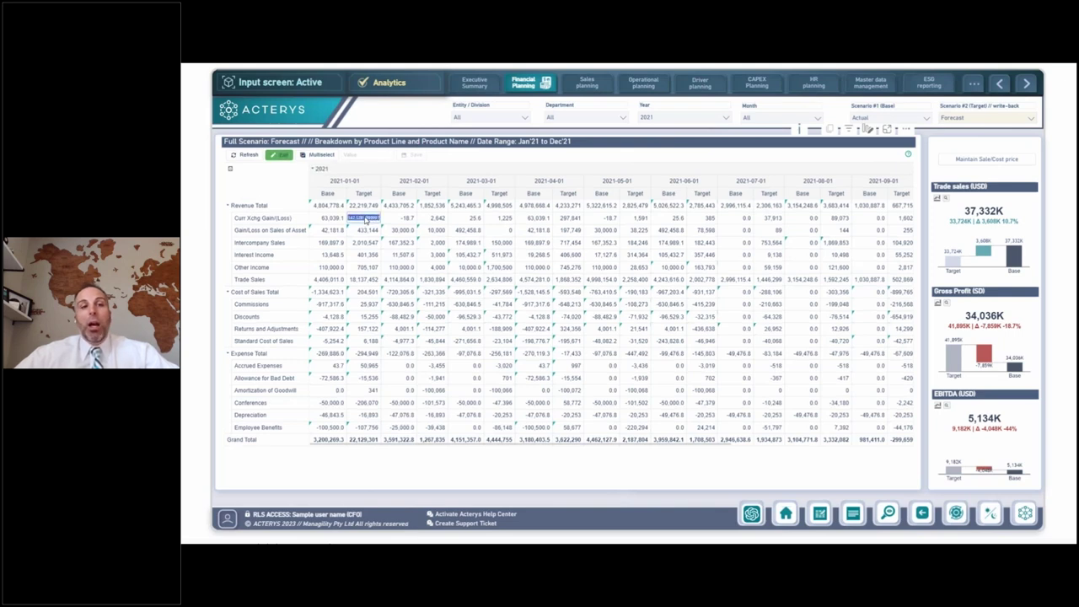
text(563456)
click(367, 229)
text(345654)
click(369, 244)
text(5465)
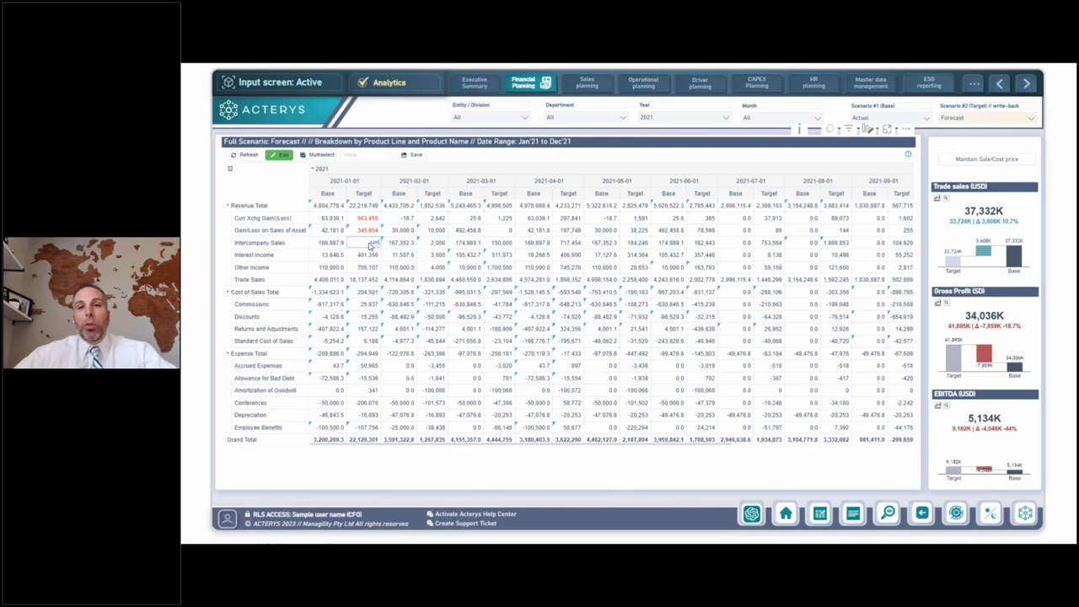
key(Return)
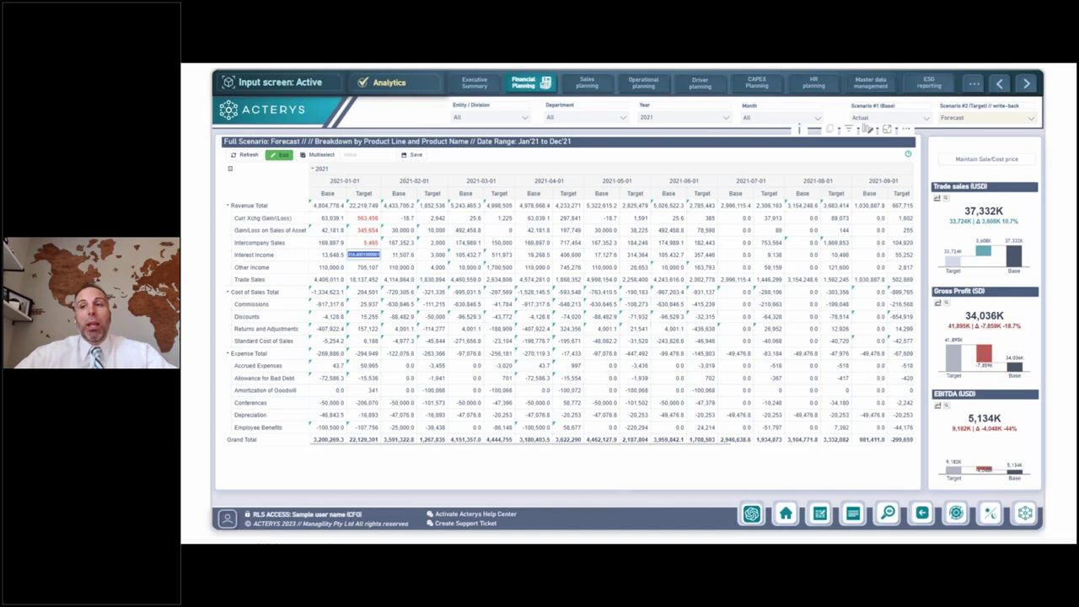
Replace the Interest Income Target with 441492 and set Other Income to -4000 across all months.
key(BackSpace)
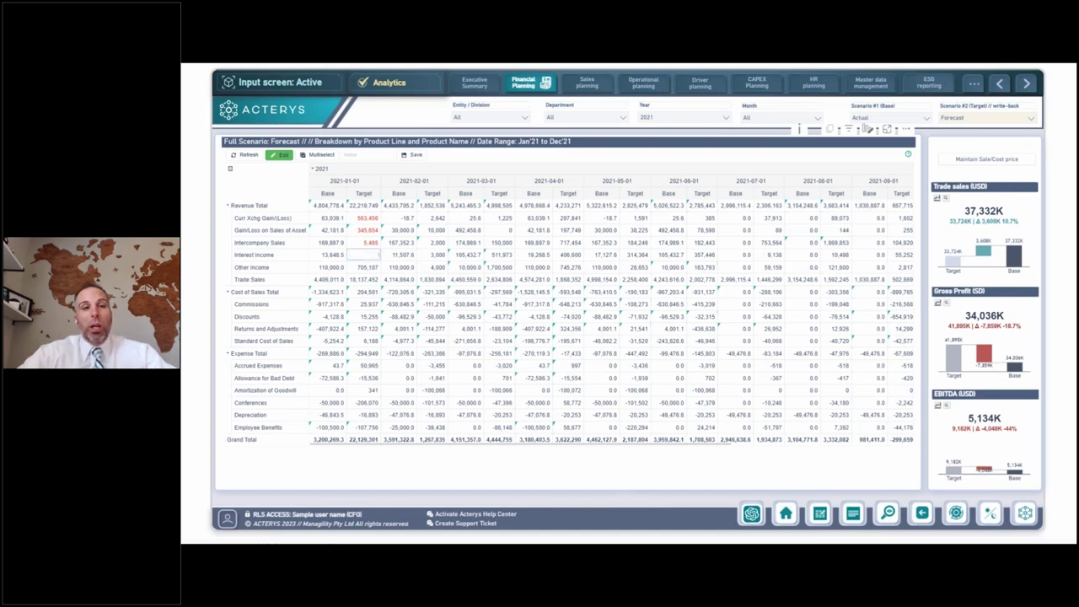
text(441492)
key(Return)
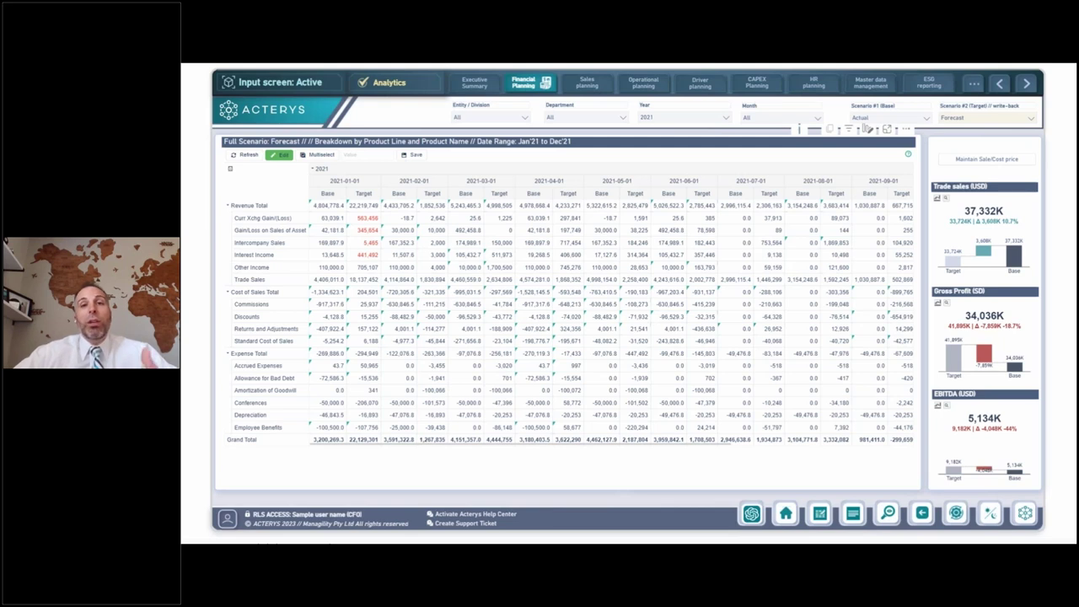
double_click(371, 267)
key(BackSpace)
text(-4000)
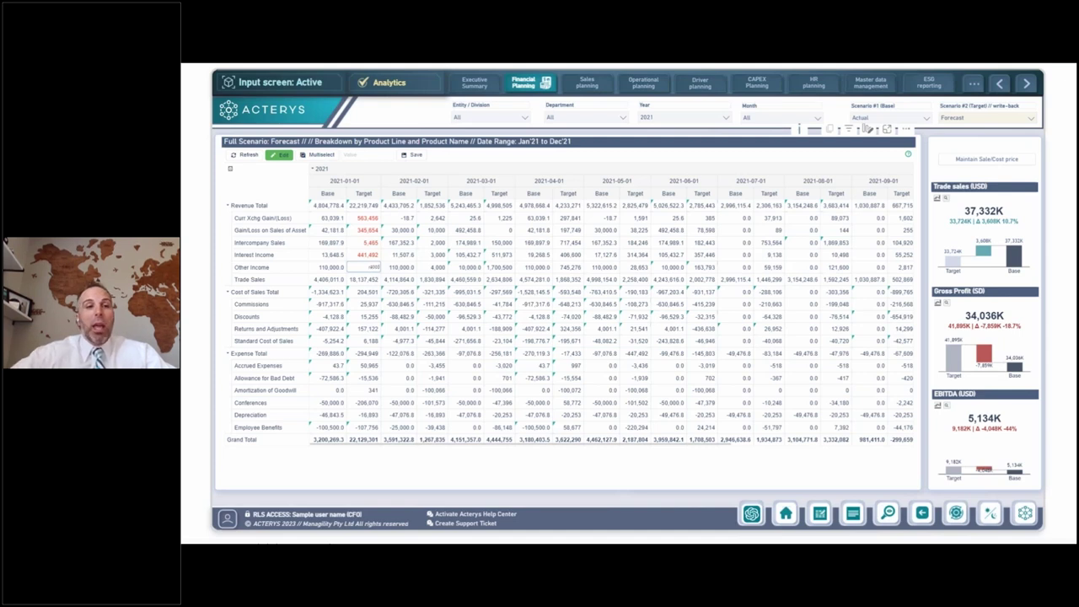
key(Return)
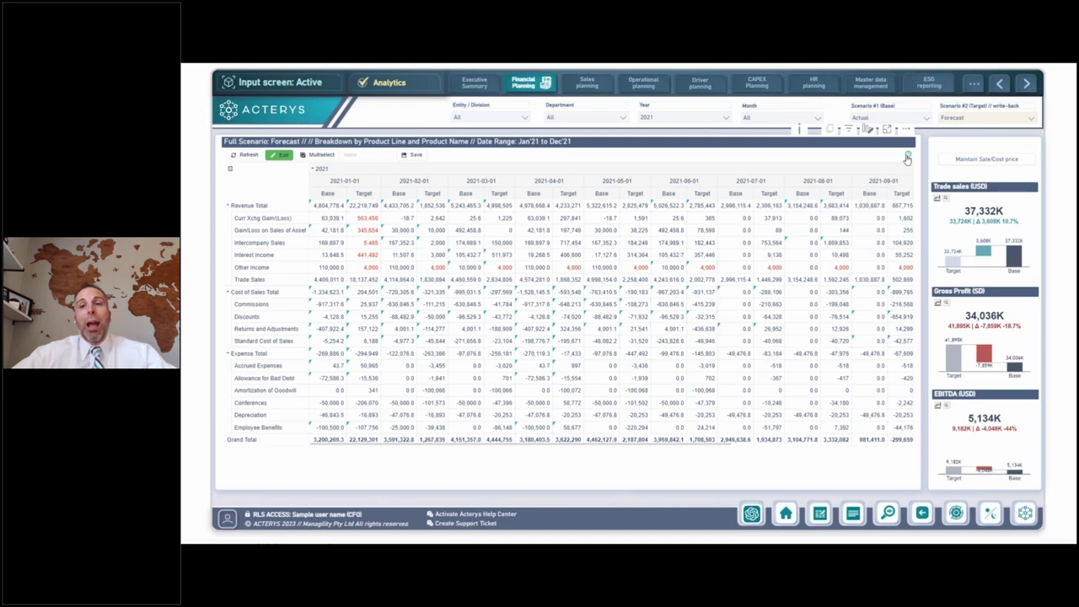
mouse_move(907, 159)
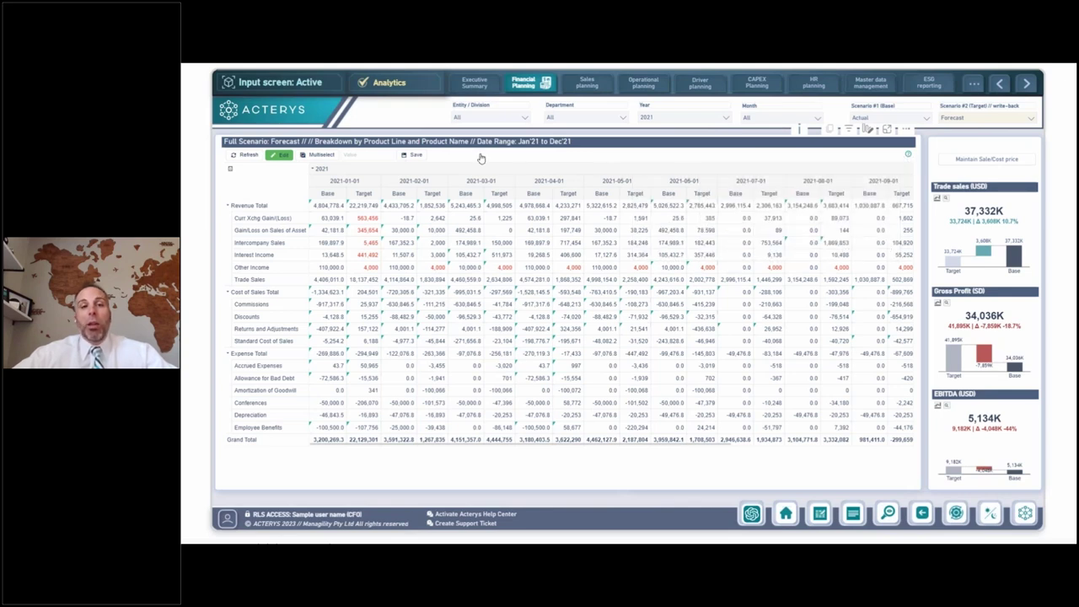
Revert the Other Income January Target to 705,107, then dismiss the Interest Income cell menu.
right_click(371, 270)
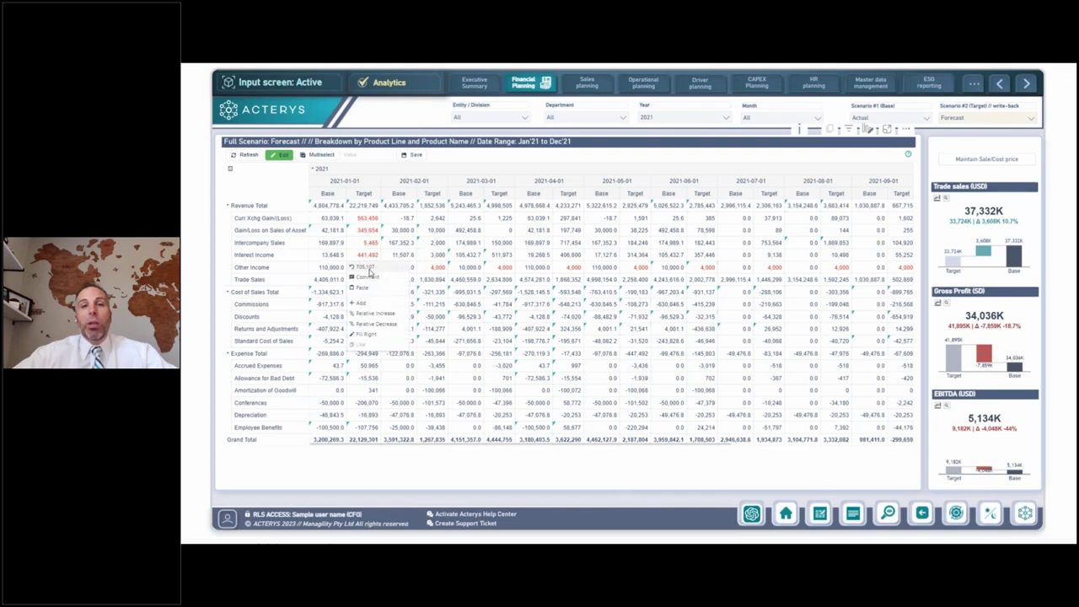
click(368, 269)
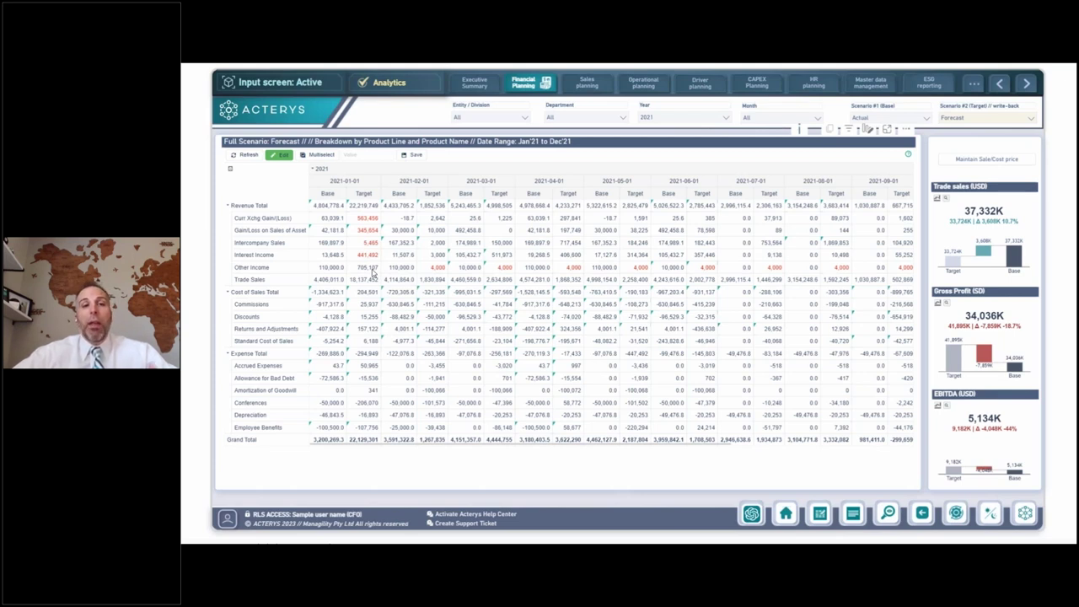
right_click(369, 258)
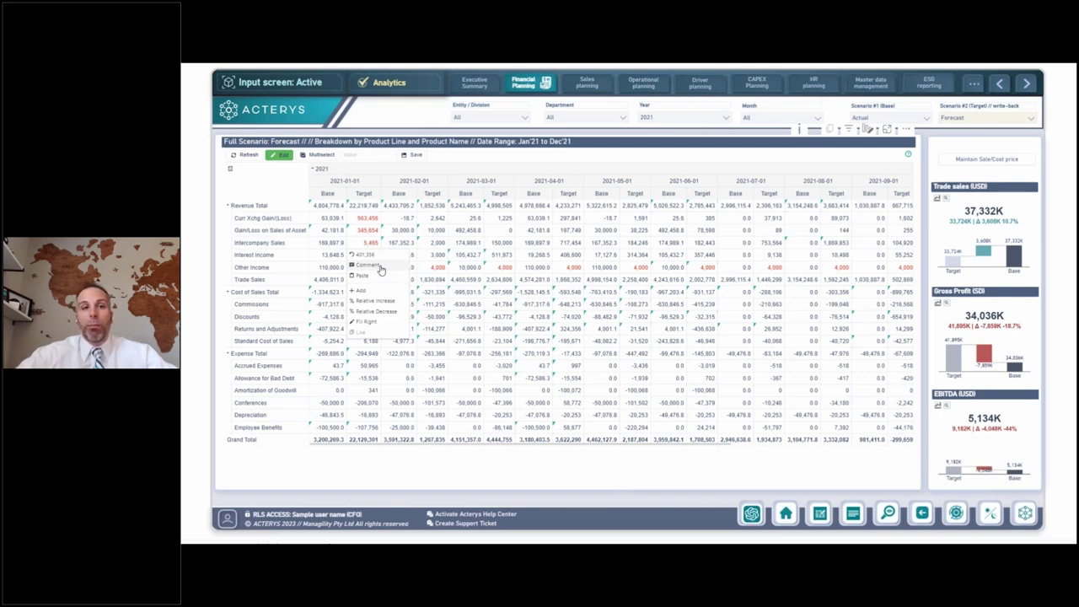
click(226, 209)
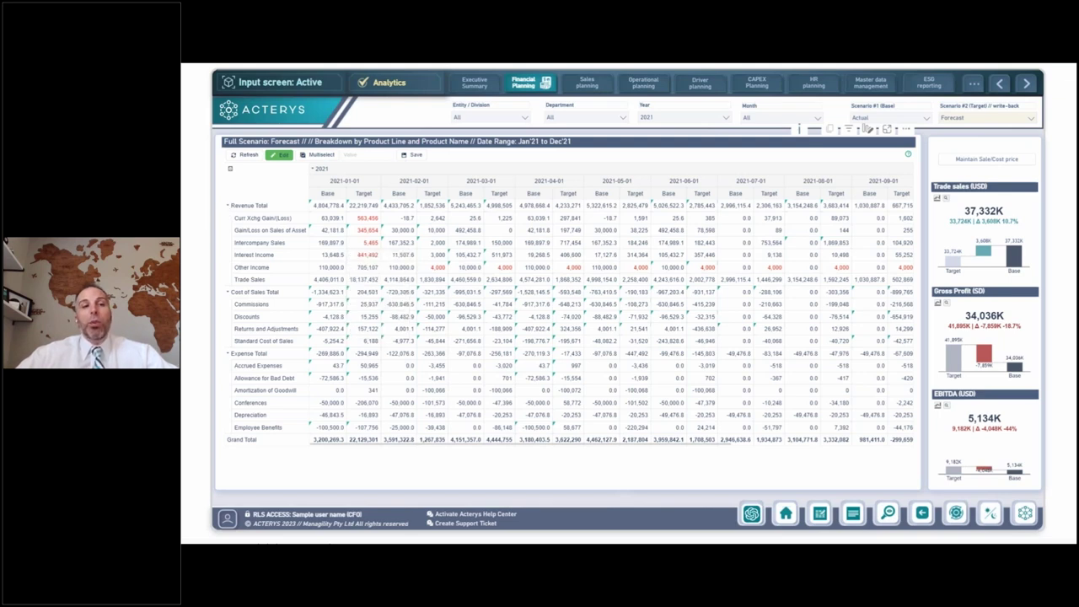
Collapse Revenue to one row and raise its 2021-01-01 Target by 10% to 24,441,723.
click(227, 206)
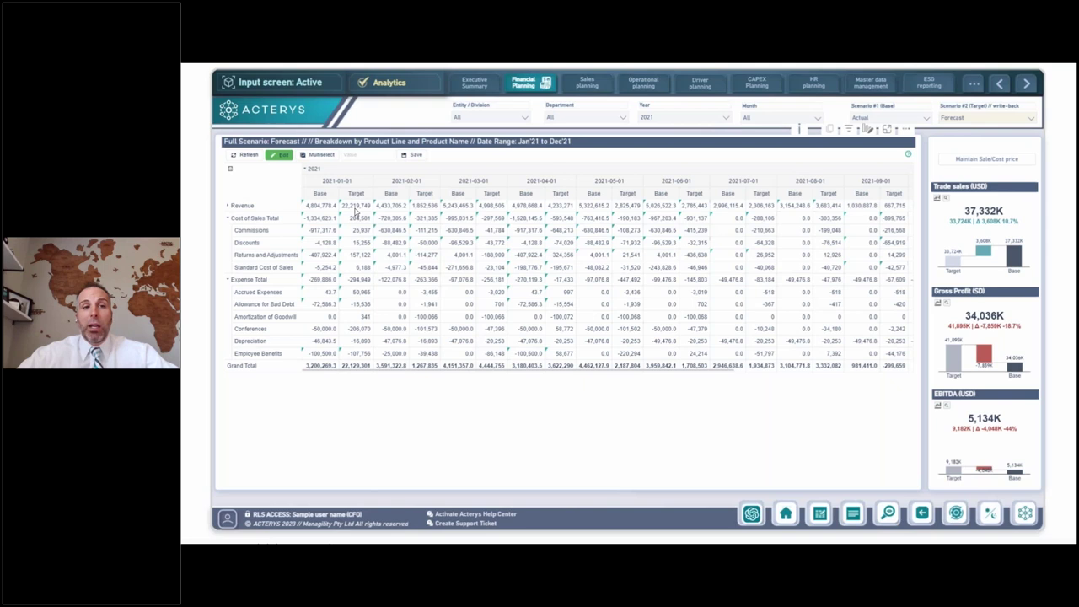
double_click(355, 206)
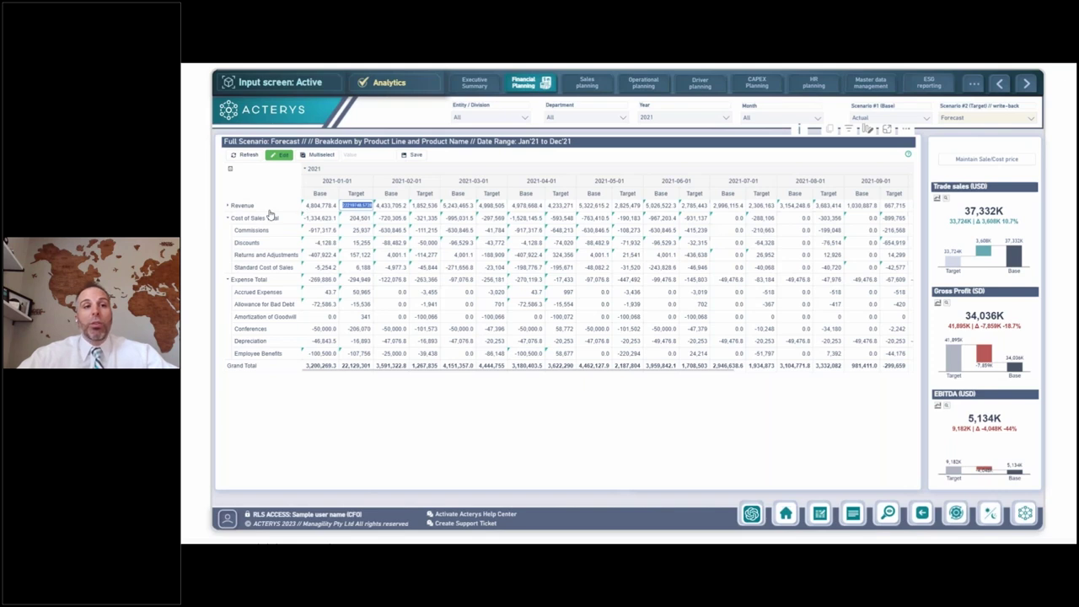
text(10%)
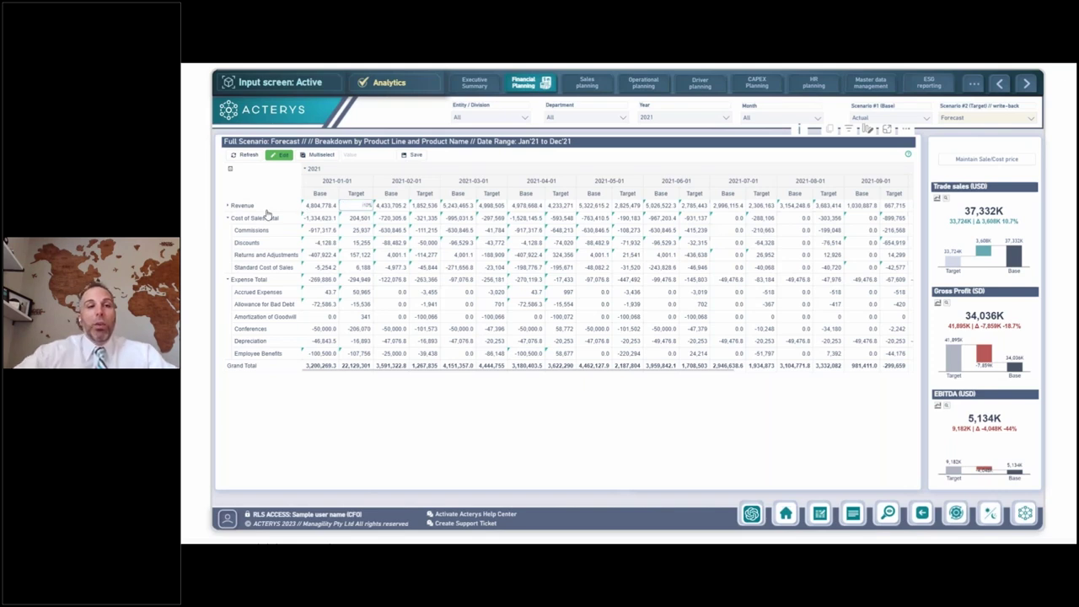
click(356, 221)
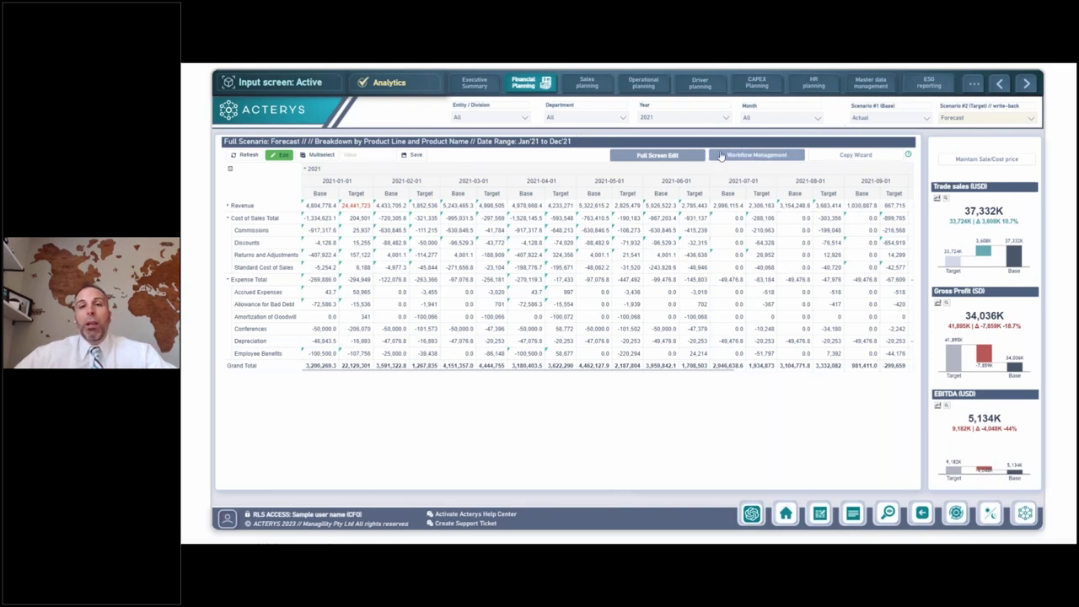
Open Workflow Management to show the Scenario Editor and Scenario Copy Wizard panels.
click(768, 158)
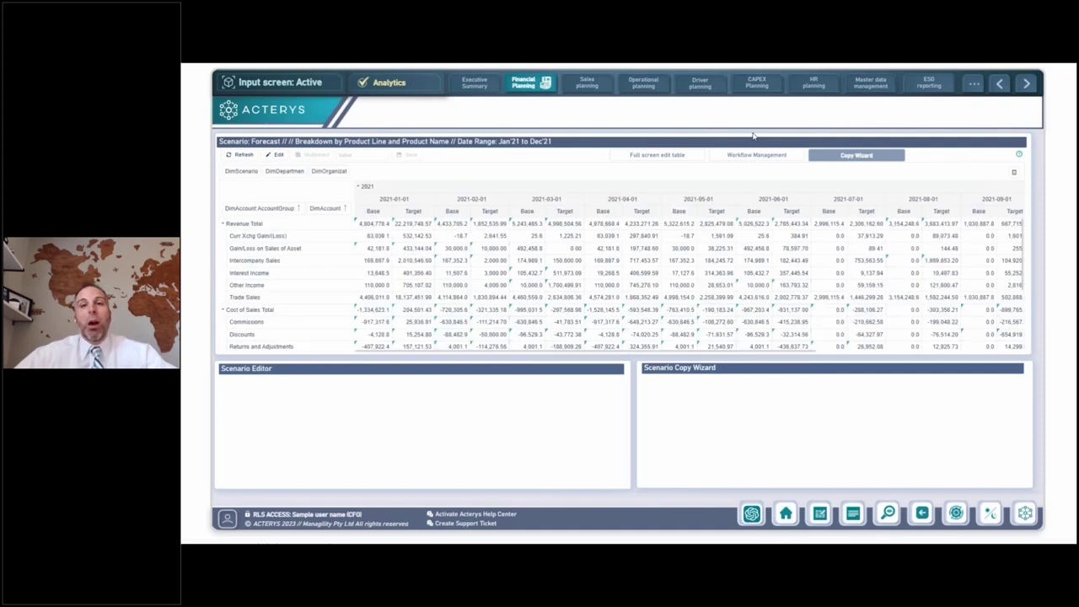
Load the Copy Wizard and add a scenario row named 'Budget 123'.
click(834, 163)
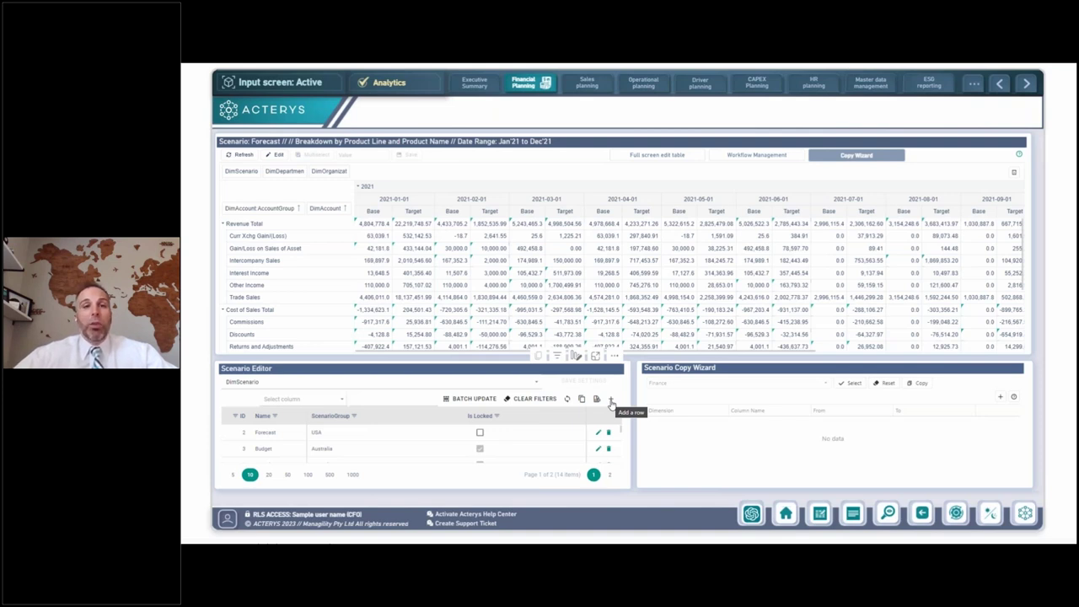
click(611, 403)
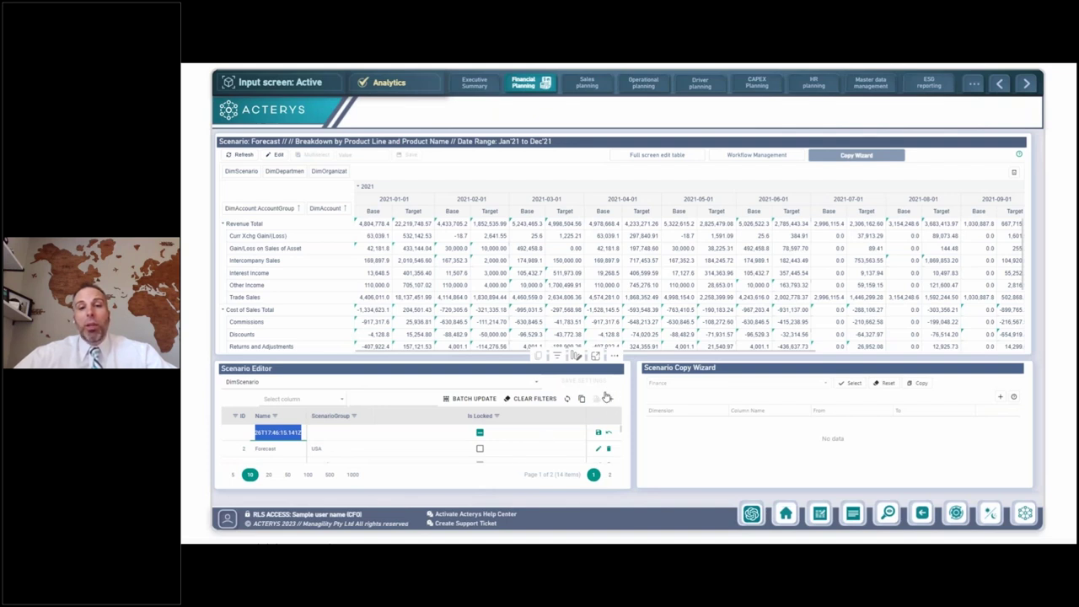
text(Budget 123)
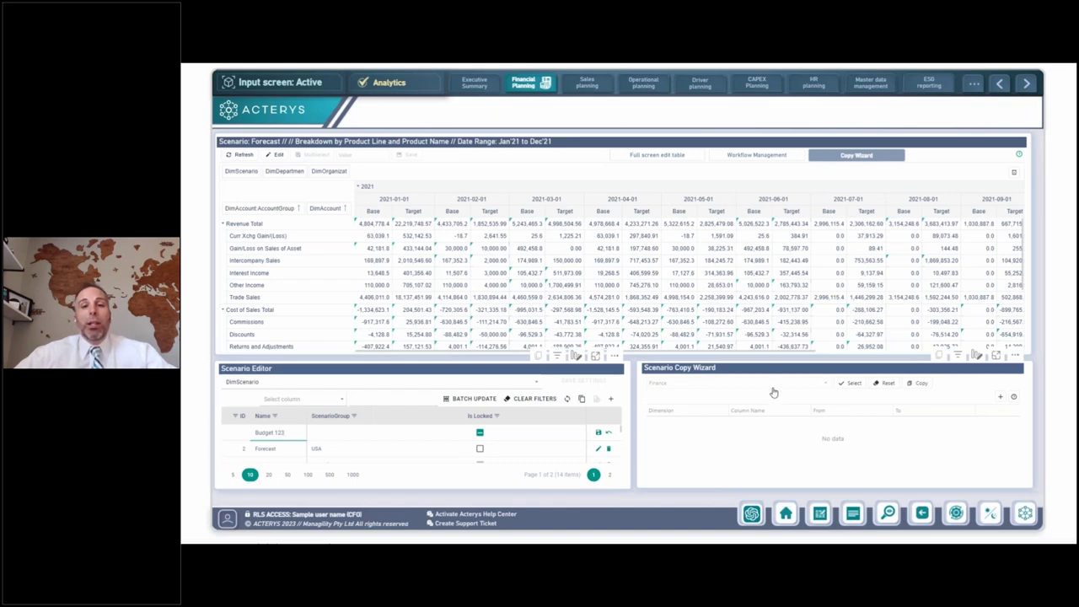
Add a copy rule for DimScenario's Name column from Actual, and enable editing on the forecast table.
click(1001, 396)
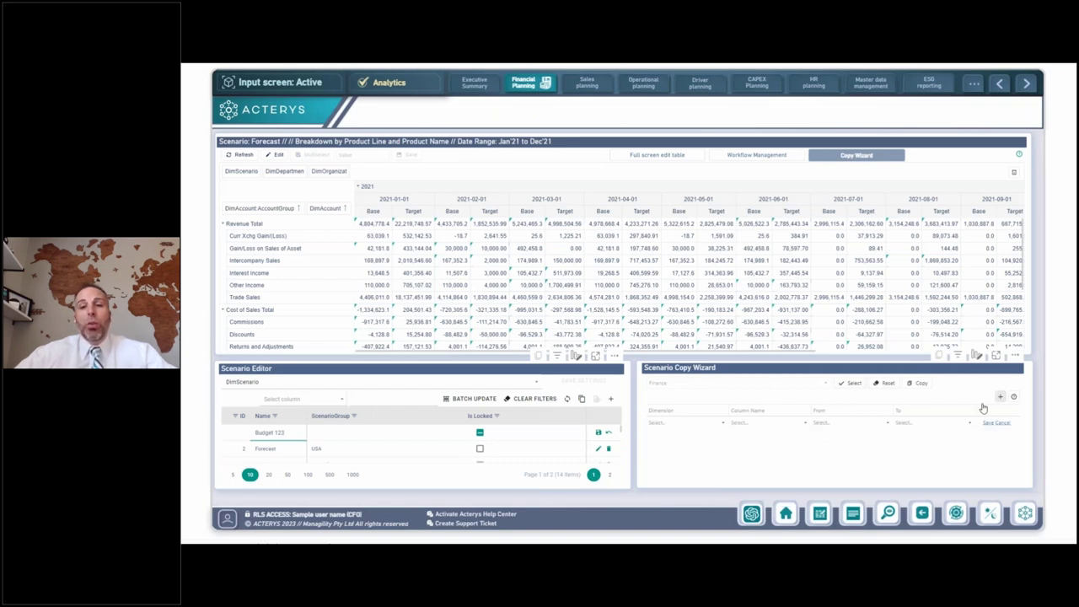
click(722, 422)
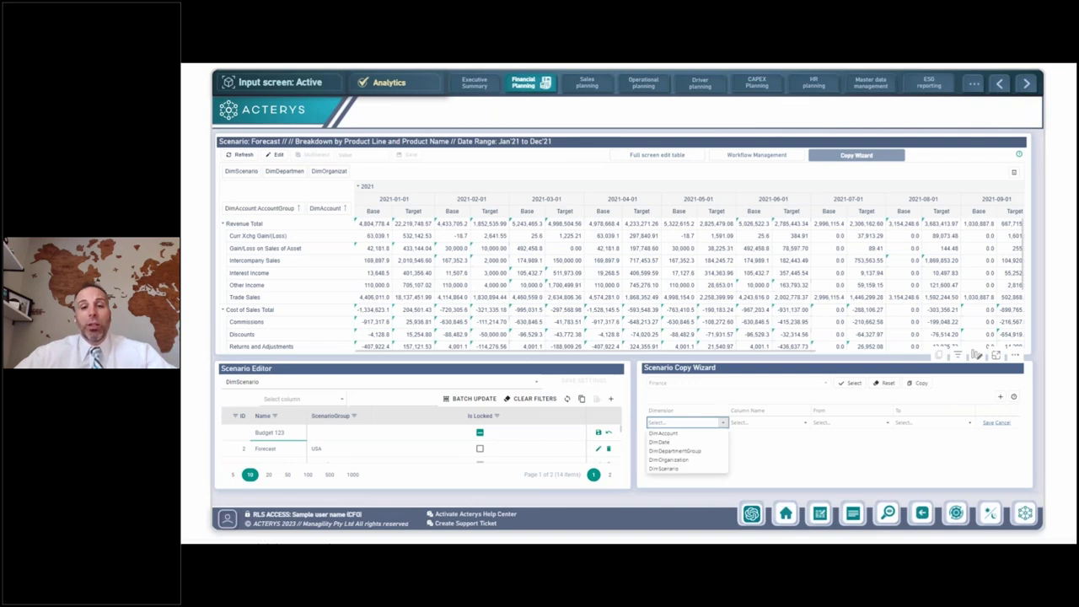
click(674, 468)
click(740, 423)
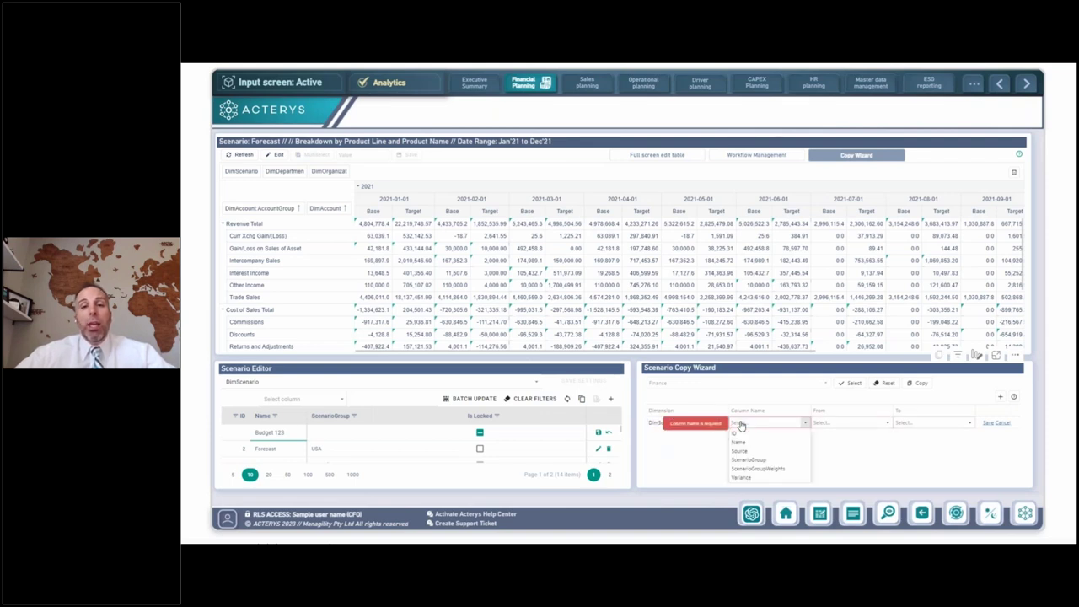
click(738, 441)
click(820, 424)
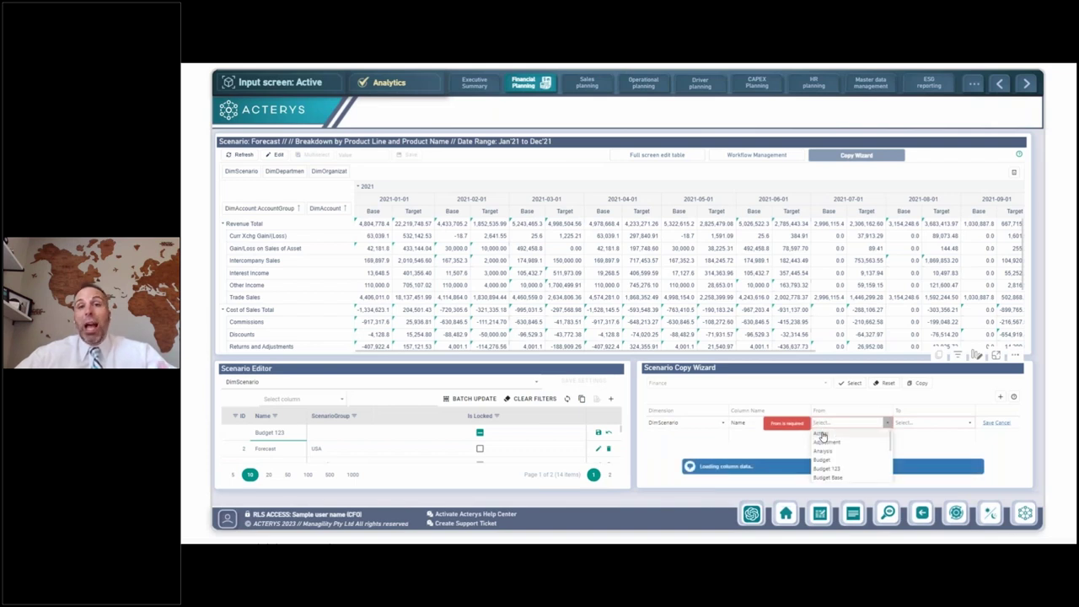
click(821, 434)
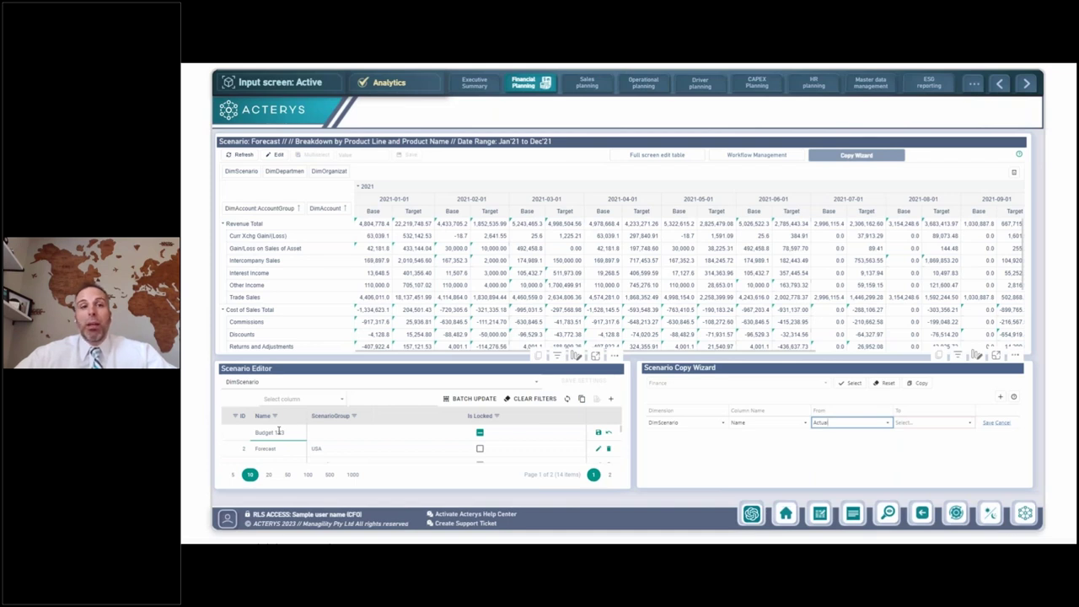
click(270, 155)
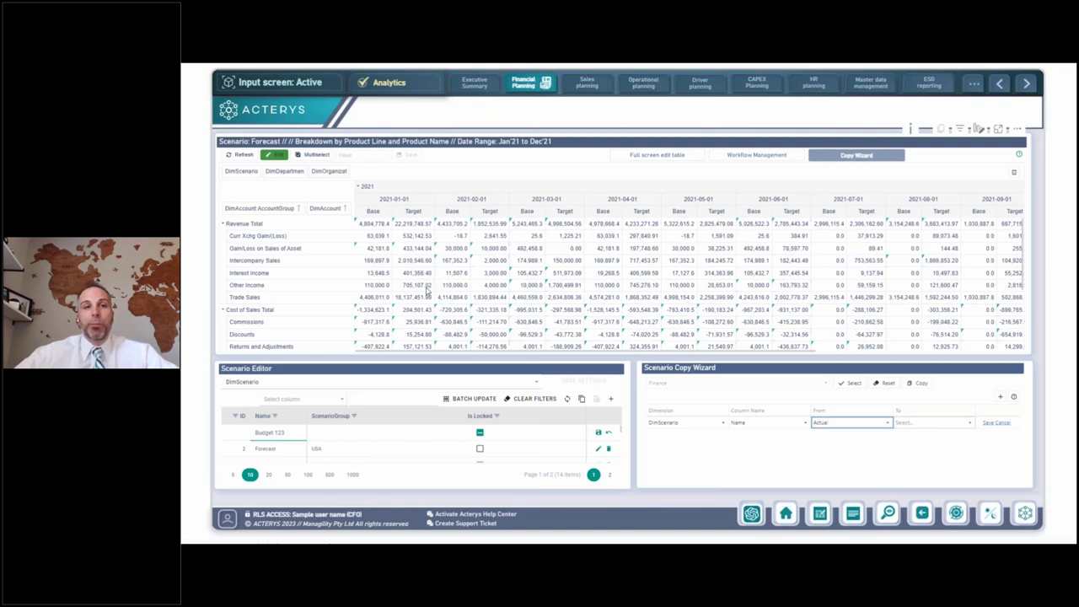
click(701, 85)
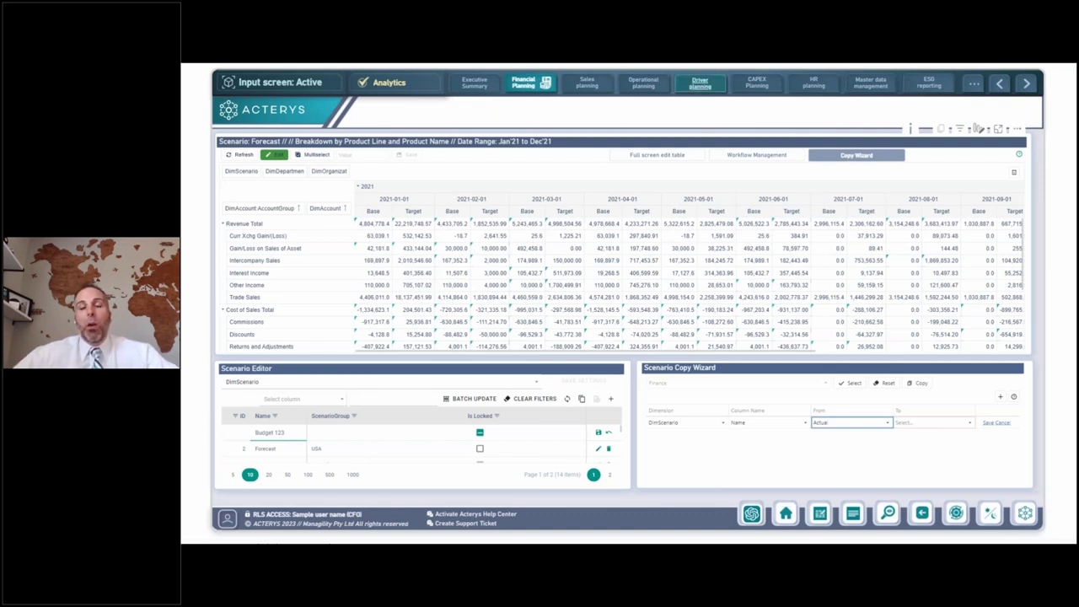
Open Driver planning, showing 21,317 quantity, 800.4 average price and 21.8% GP against Budget.
click(697, 91)
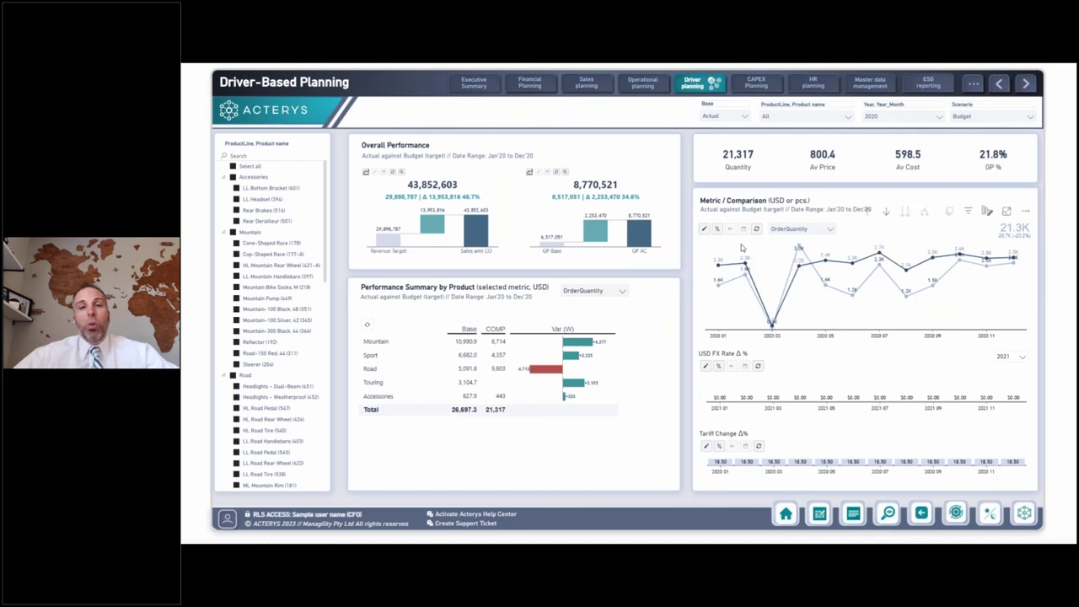
mouse_move(744, 268)
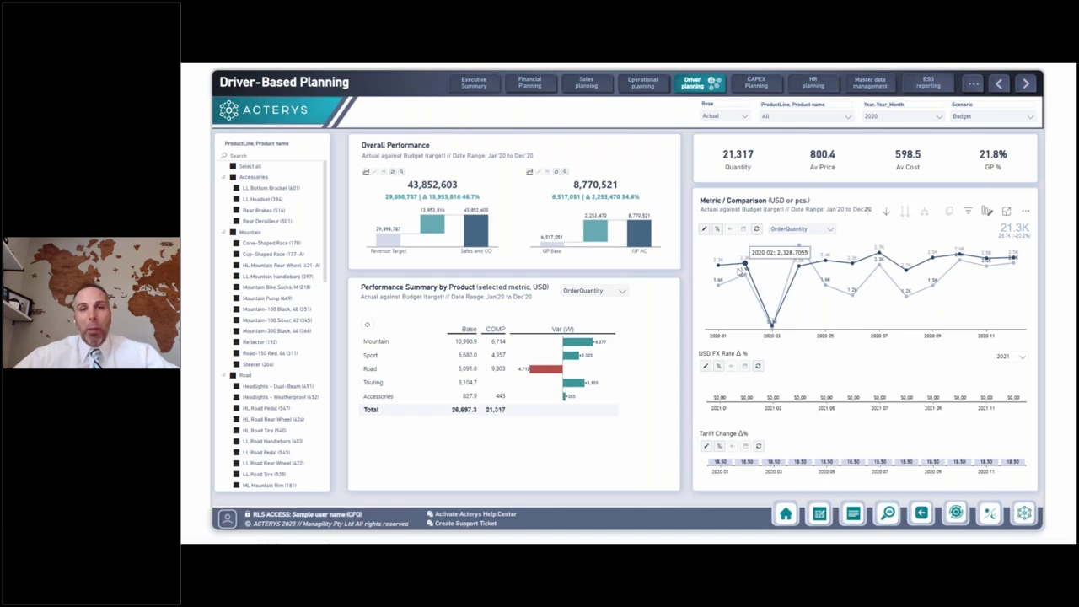
Make the metric chart editable, then adjust the 2020 09 spike to about 1.8K and raise 2020 07 to 3,000.
click(704, 229)
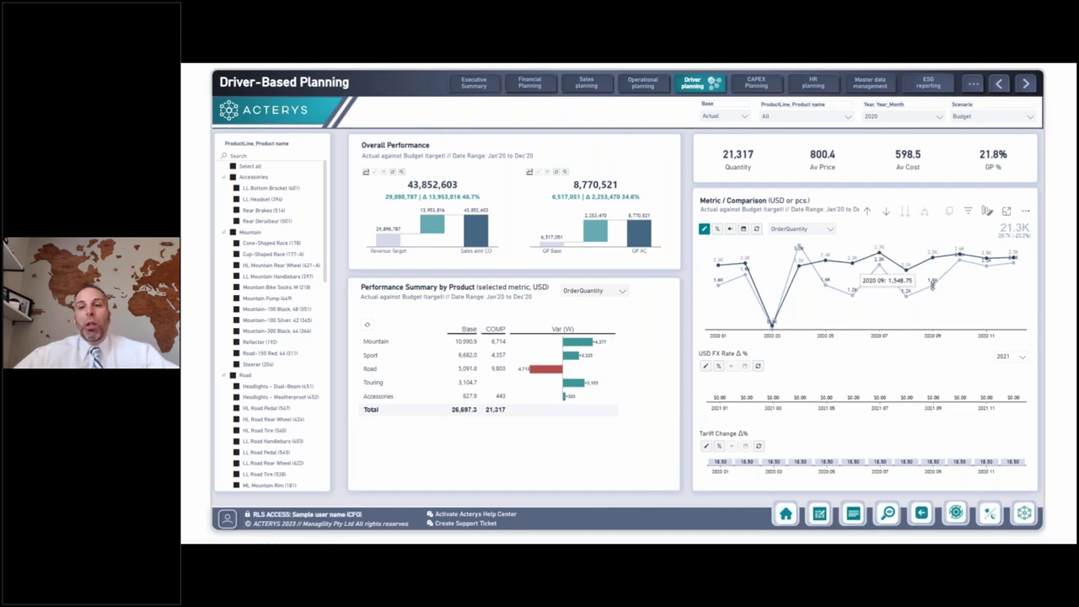
drag(932, 287, 934, 300)
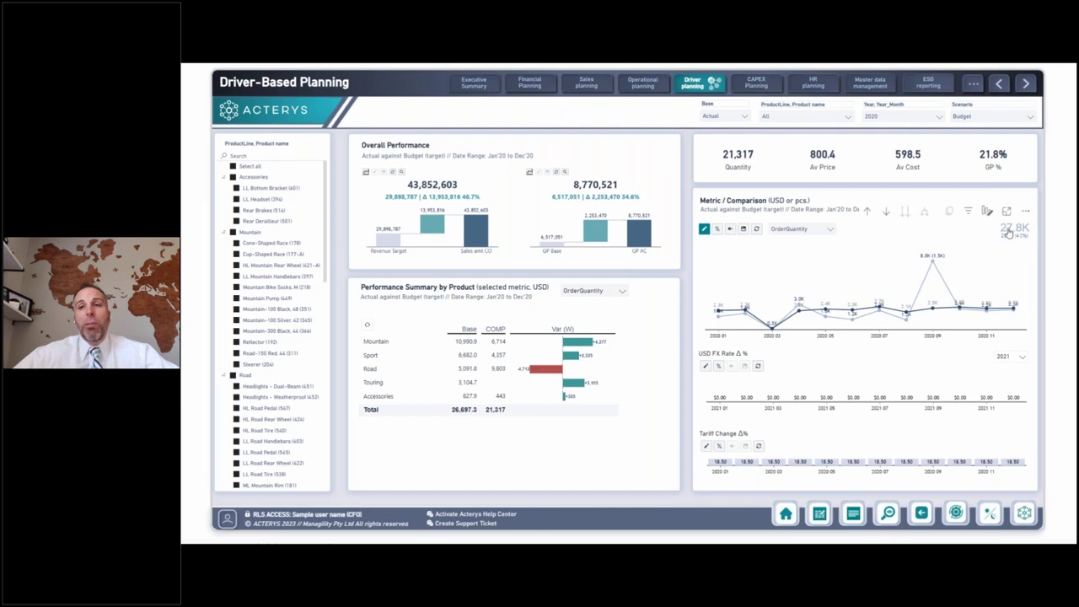
mouse_move(933, 263)
drag(933, 263, 931, 286)
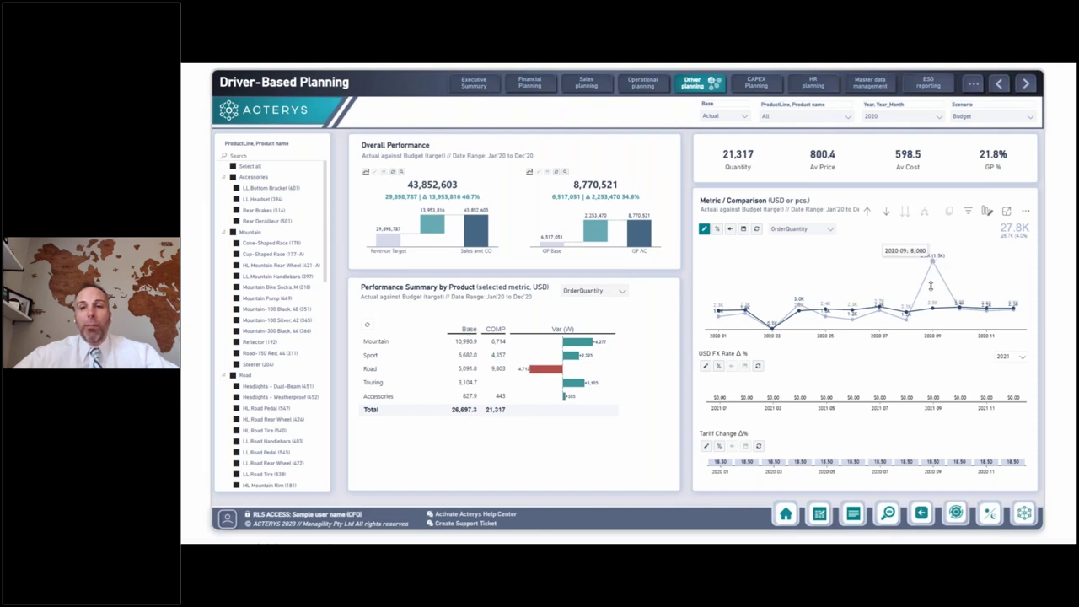
drag(880, 257, 880, 266)
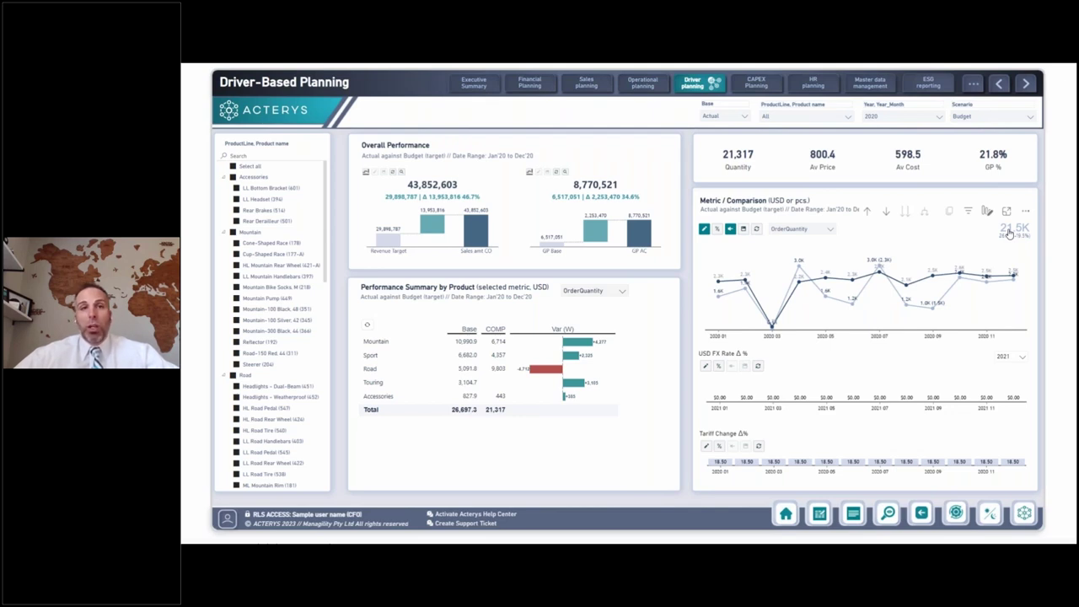
Drag the 2020 01 order quantity up to 4,000, then down to 1,000.
mouse_move(727, 302)
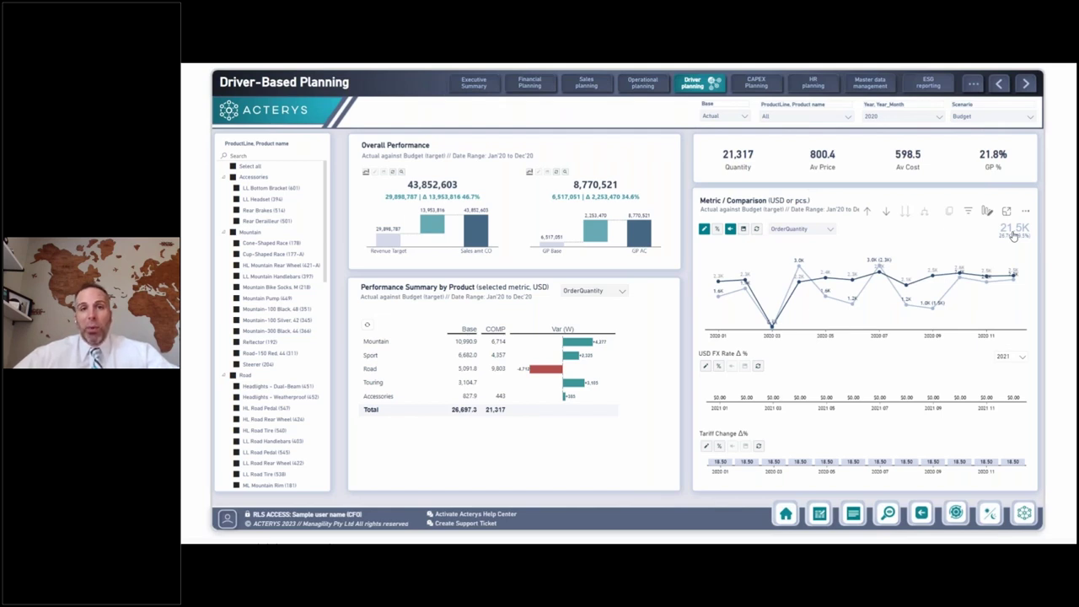
mouse_move(787, 271)
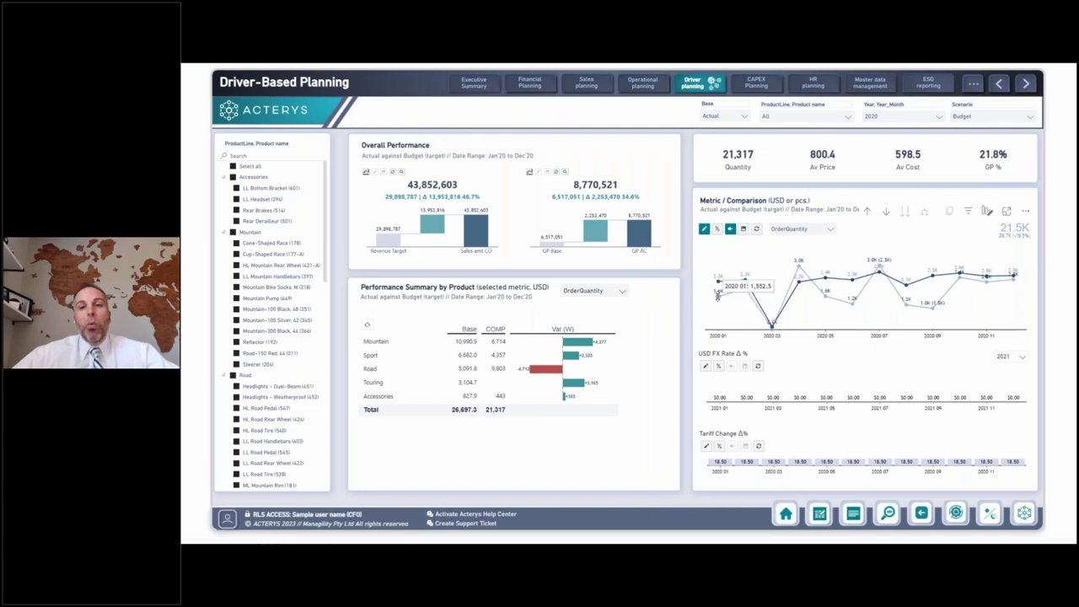
drag(718, 293, 726, 258)
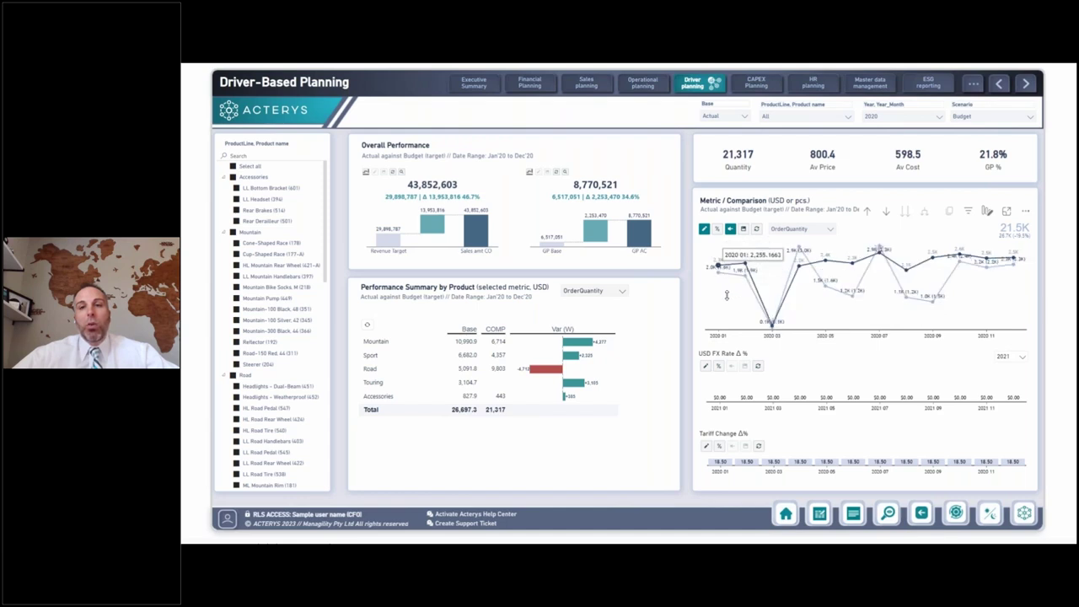
drag(726, 295, 726, 313)
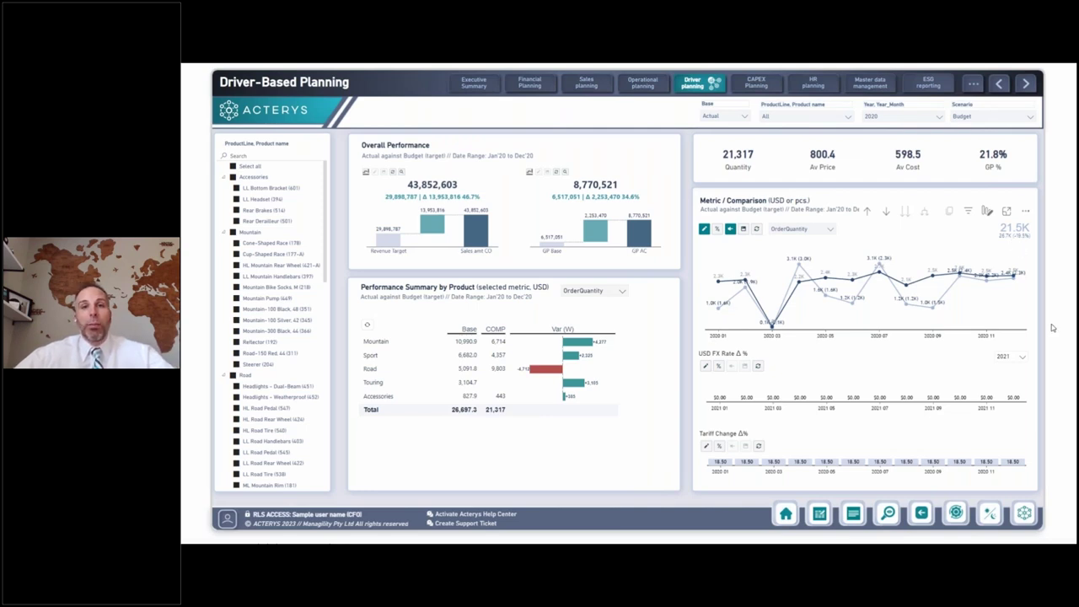
On the plan input screen, enter 500 as the AWC Logo Cap 2020 01 sale price.
click(818, 514)
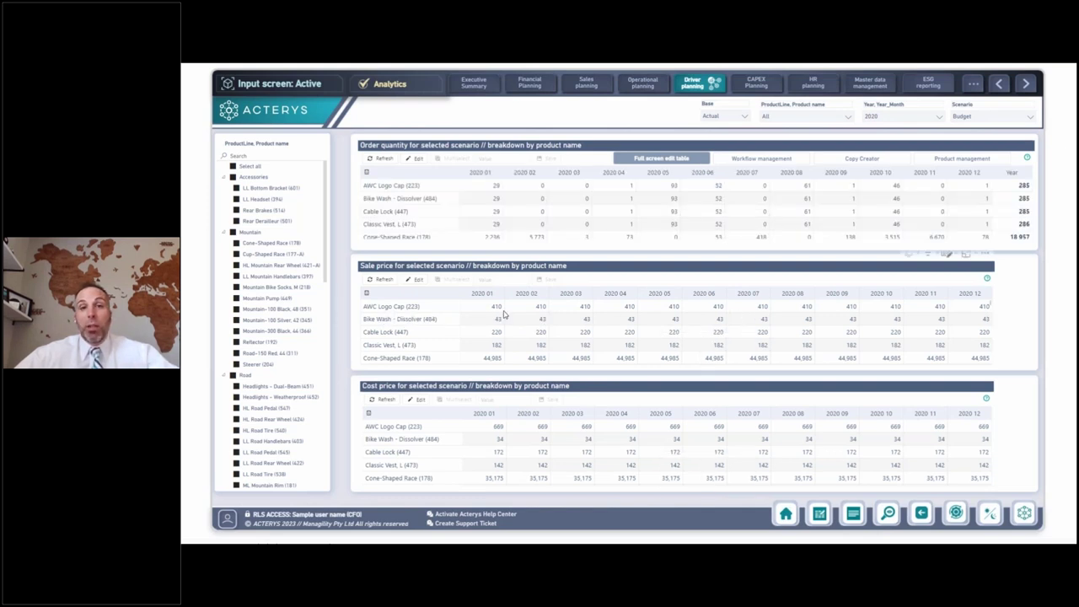
click(419, 281)
click(498, 309)
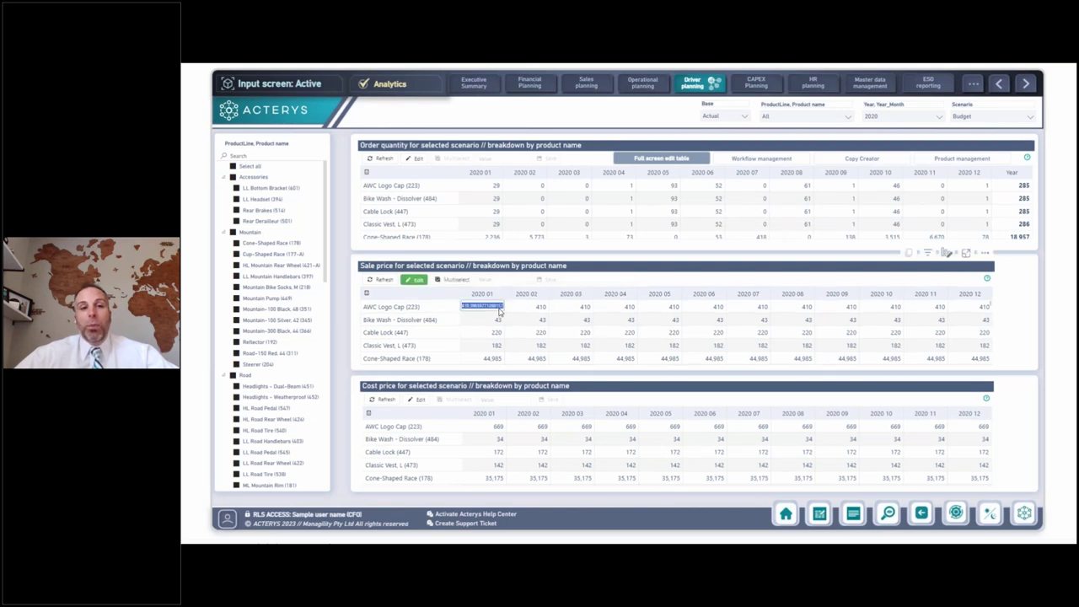
text(500)
key(Return)
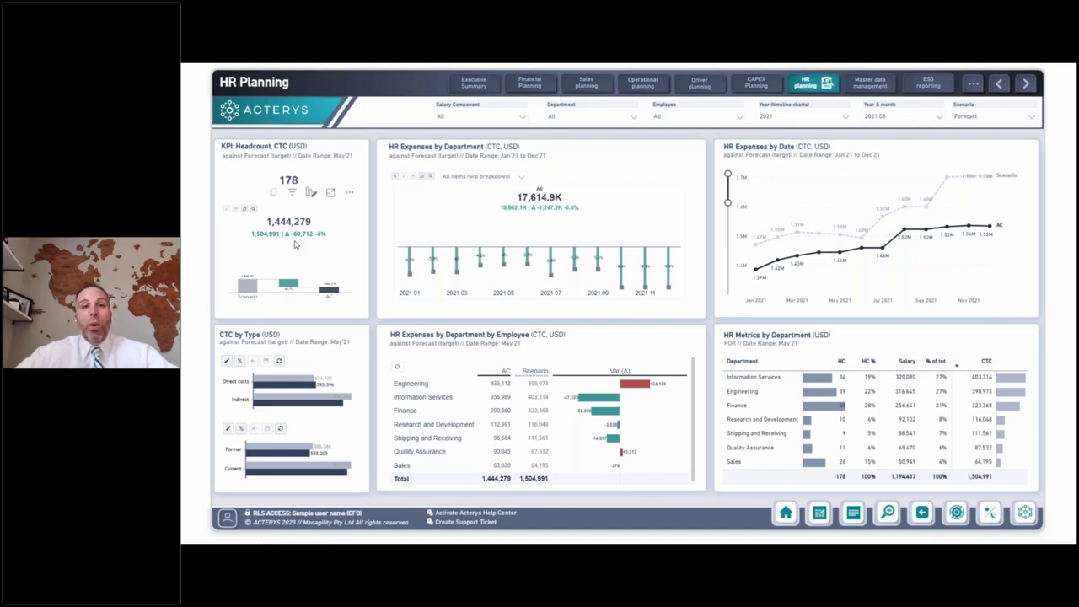
Open the HR input screen and show the Employee Management salary and Employee Master tables.
click(820, 514)
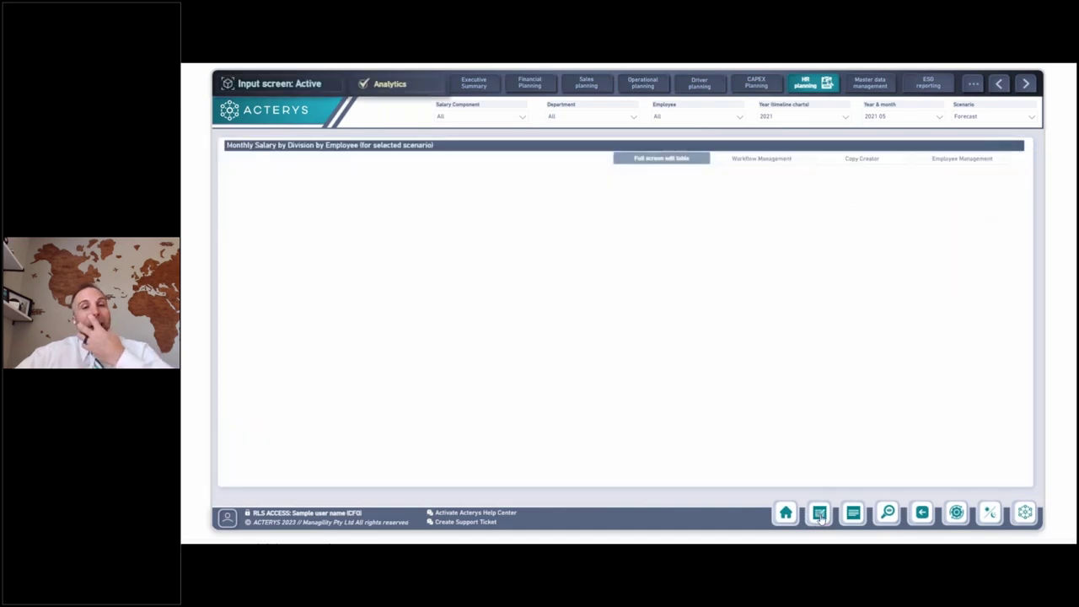
click(947, 161)
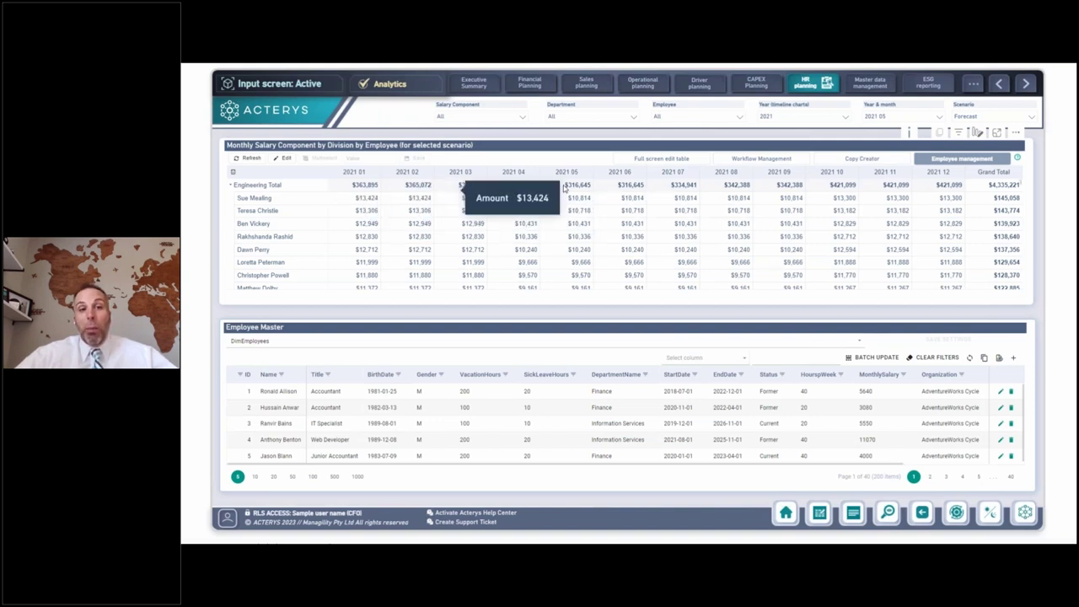
Turn on editing for the monthly salary table and select the first employee's 2021 05 cell.
click(283, 157)
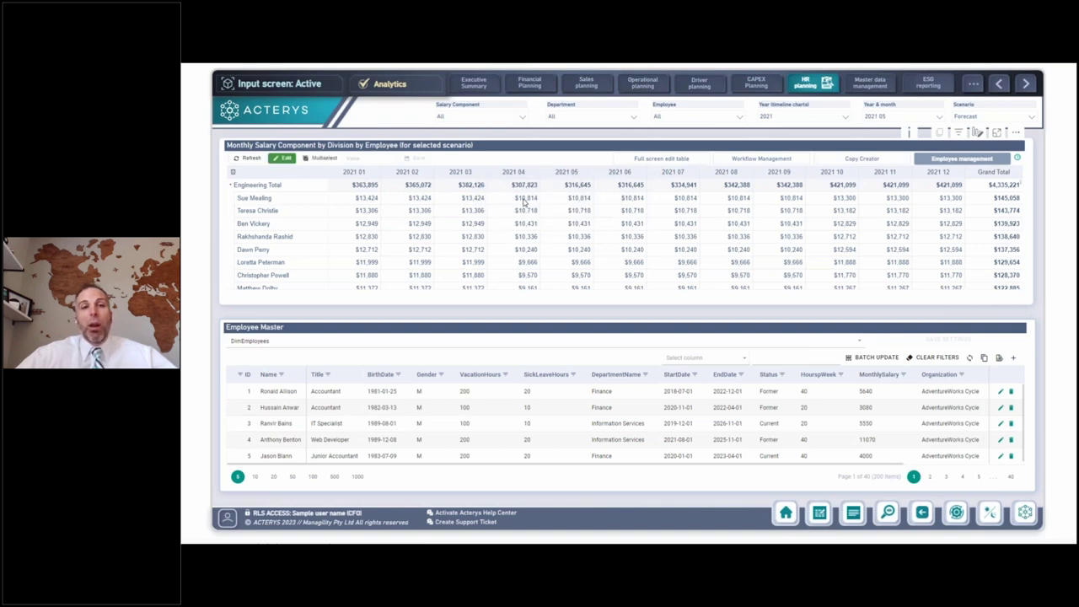
click(563, 199)
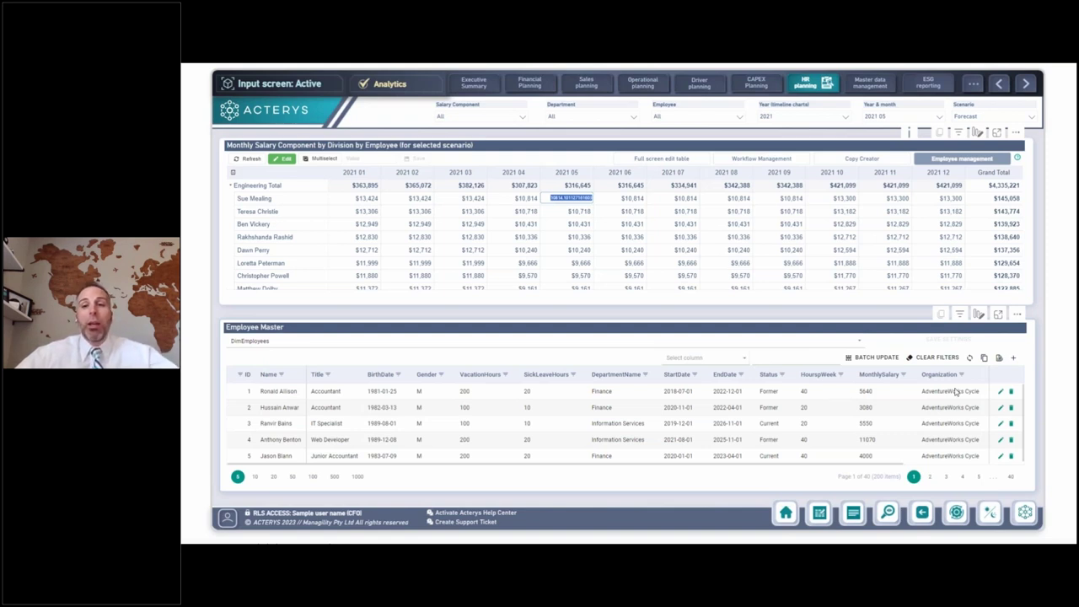
Edit the first Employee Master row: department Engineering, monthly salary 600, then save the record.
click(999, 394)
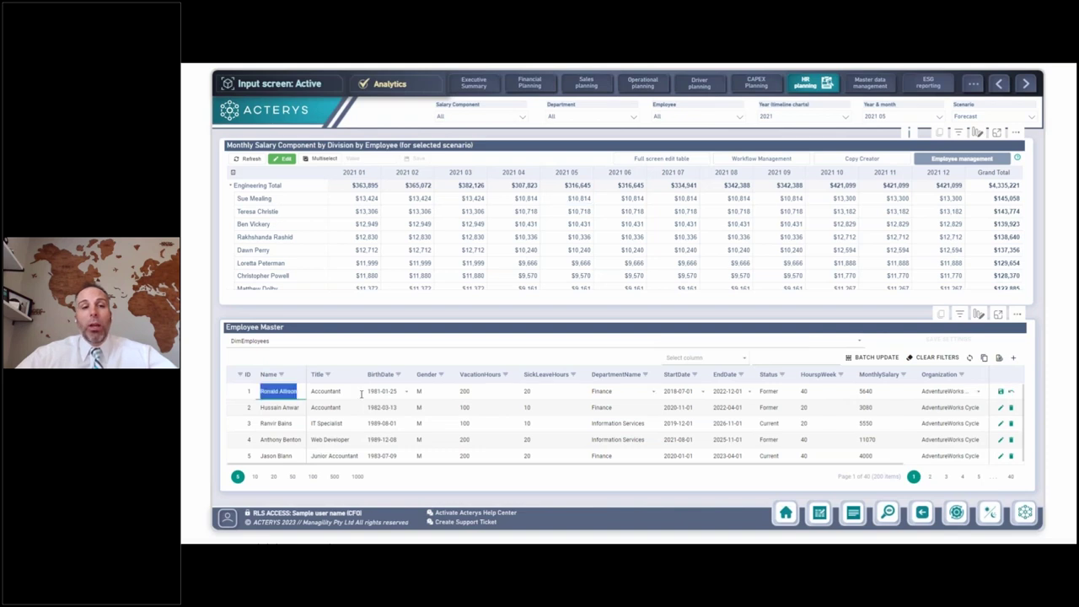
click(599, 393)
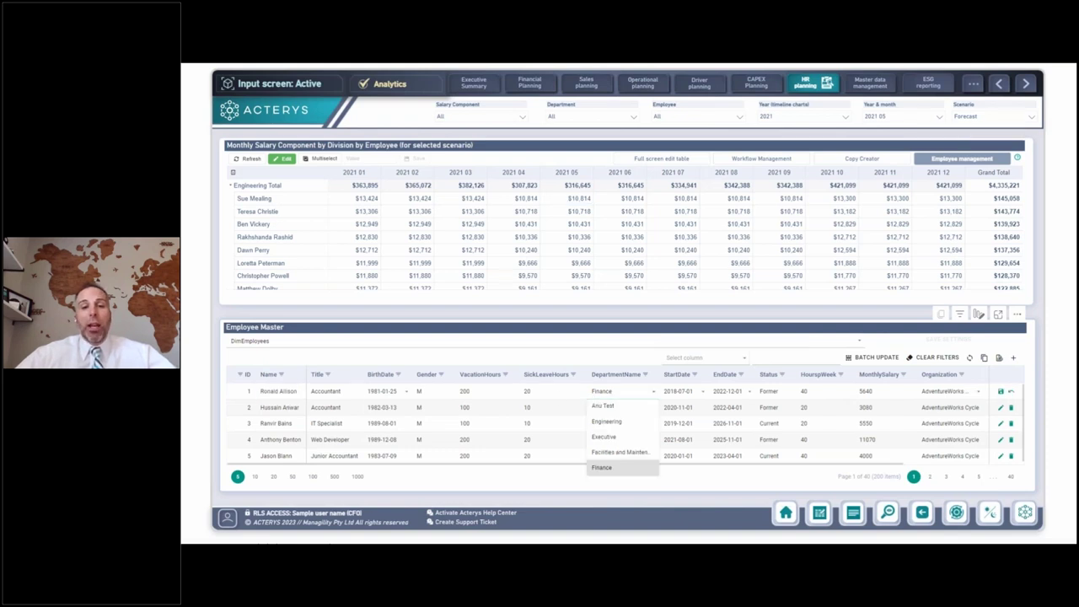
click(607, 422)
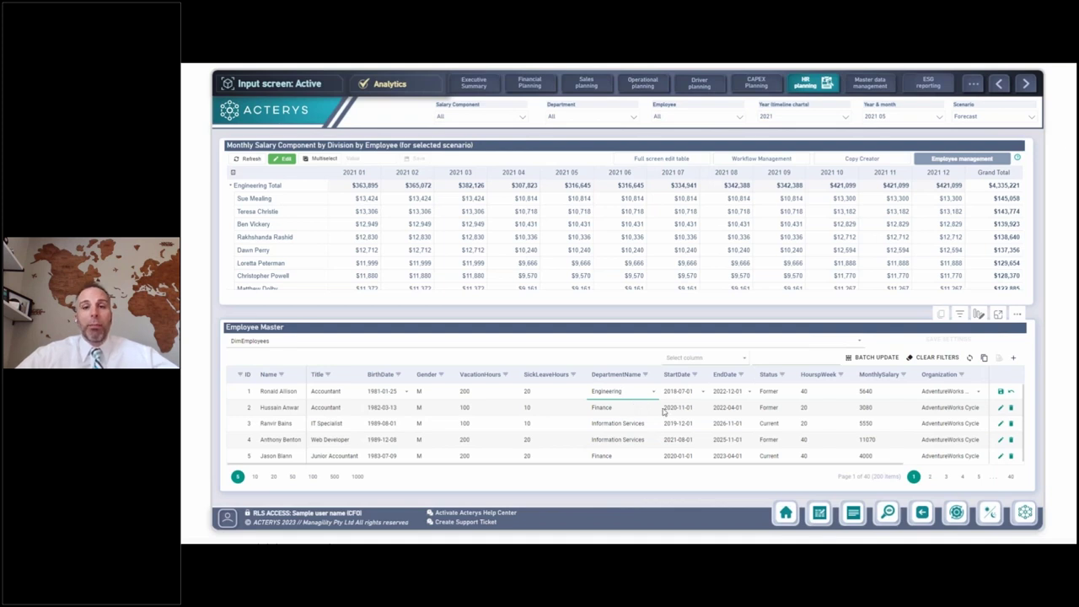
click(860, 392)
double_click(863, 391)
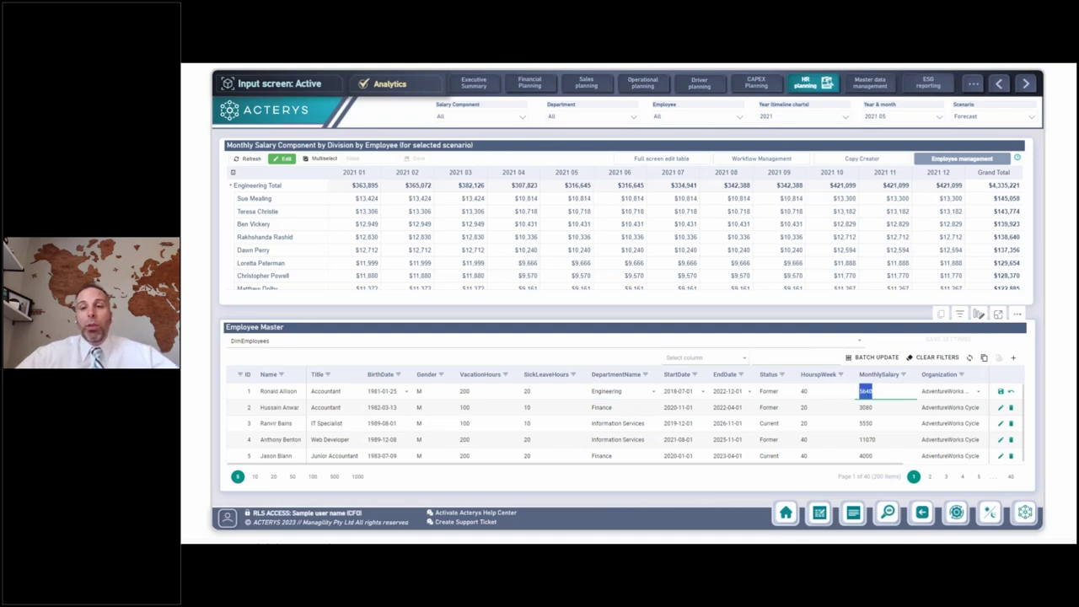
text(6000)
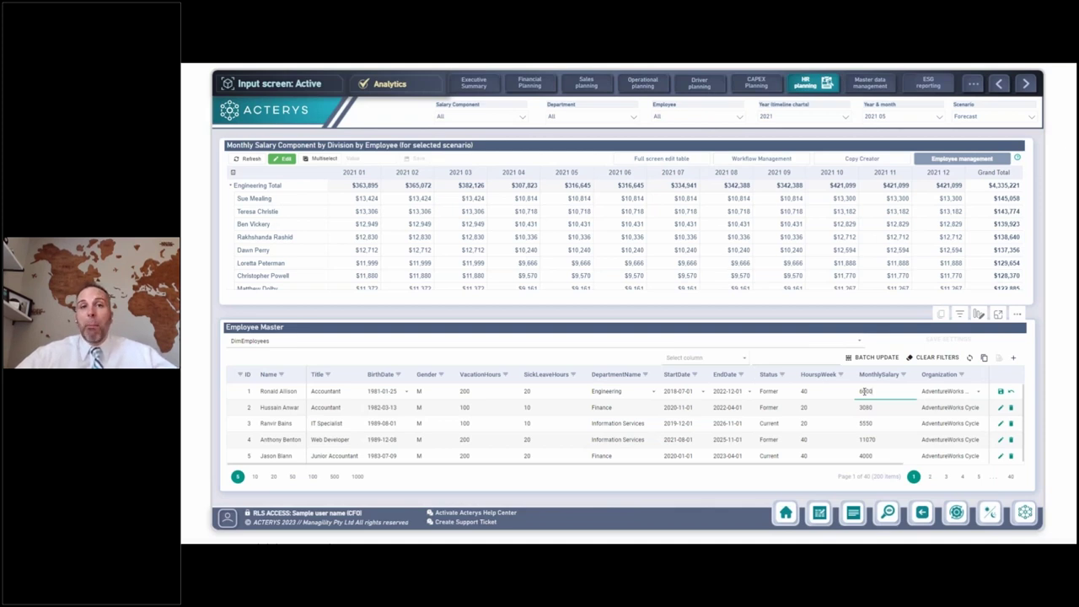
click(1001, 392)
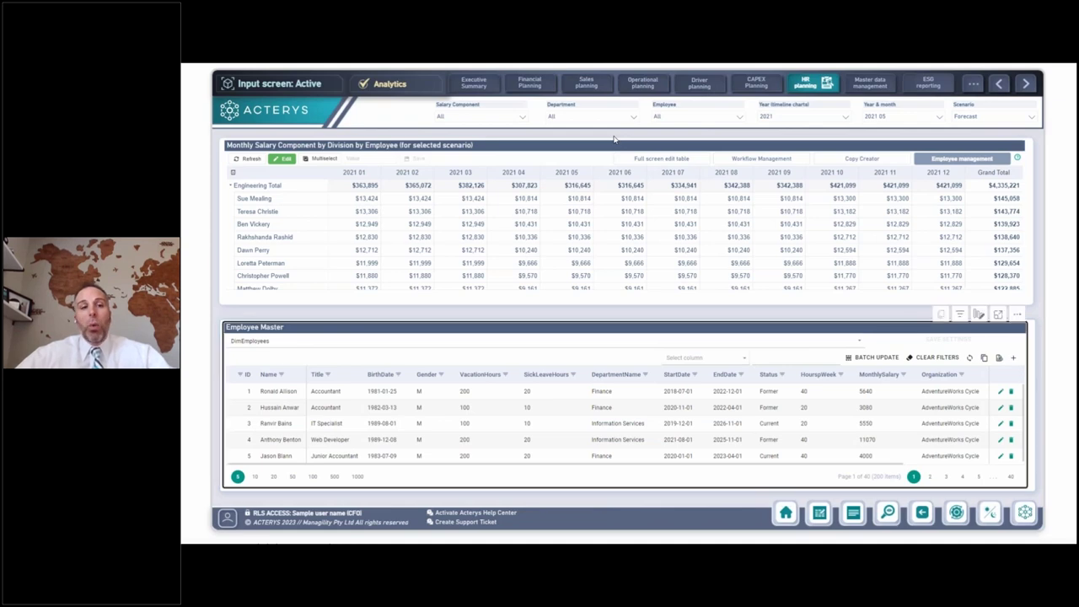
Open the P2: Financial page in the browser report, then return to the PowerPoint slide.
key(alt+Tab)
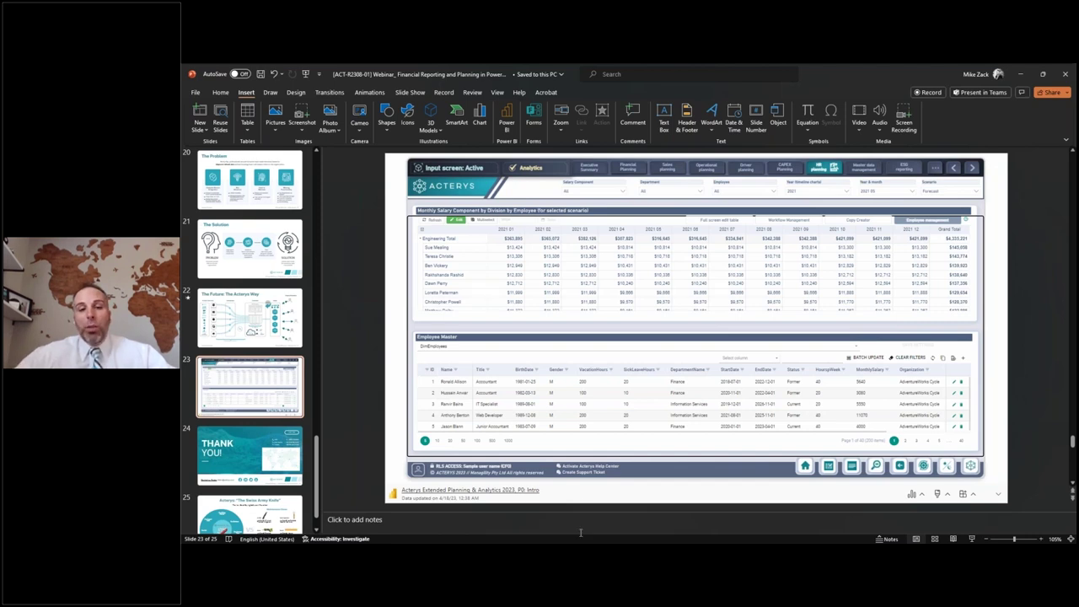
key(alt+Tab)
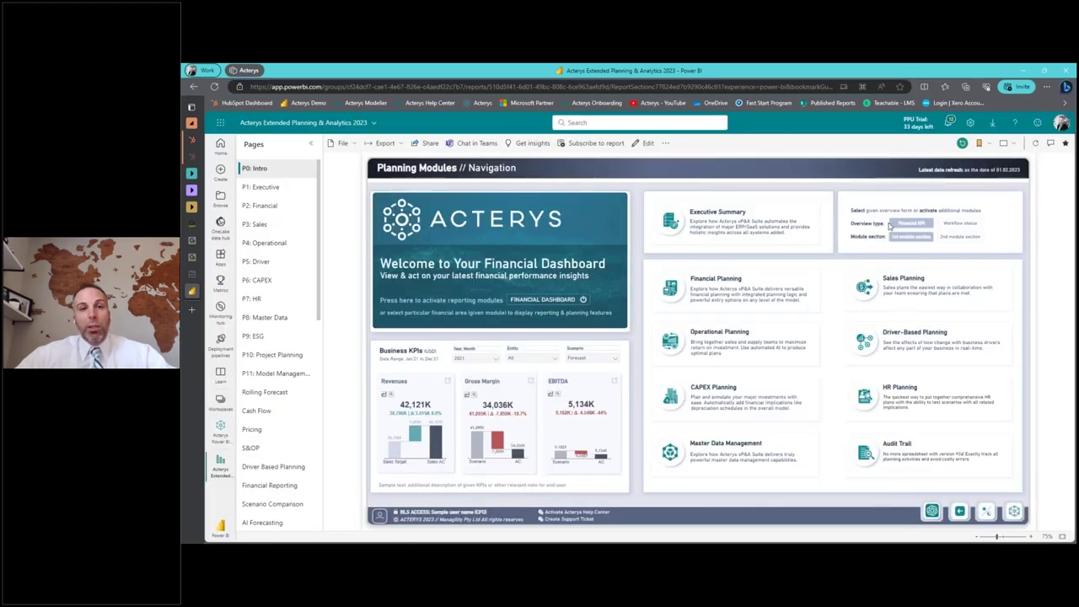
click(638, 296)
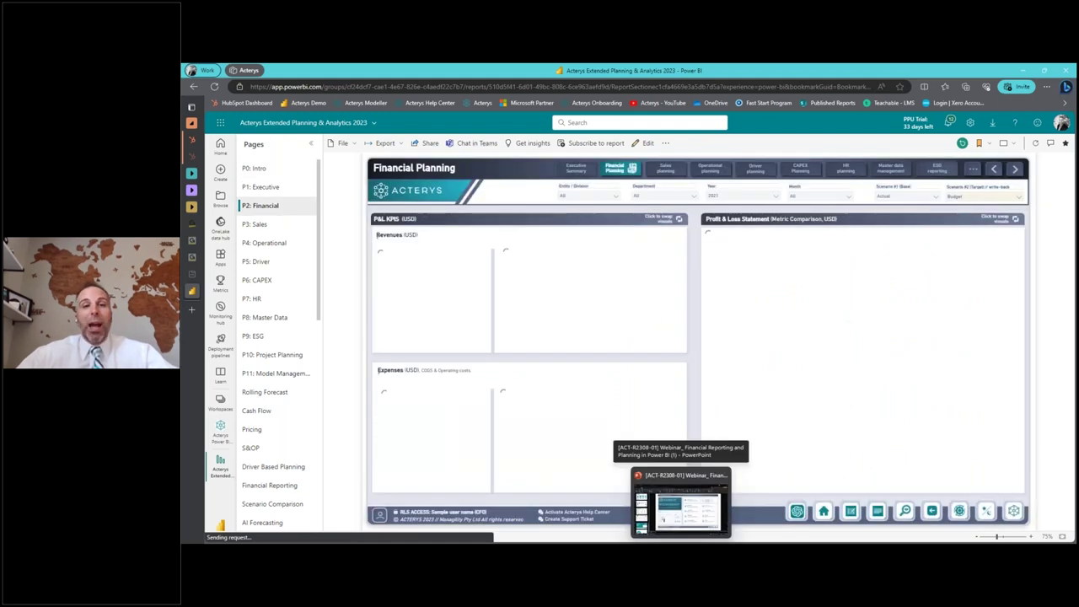
click(667, 498)
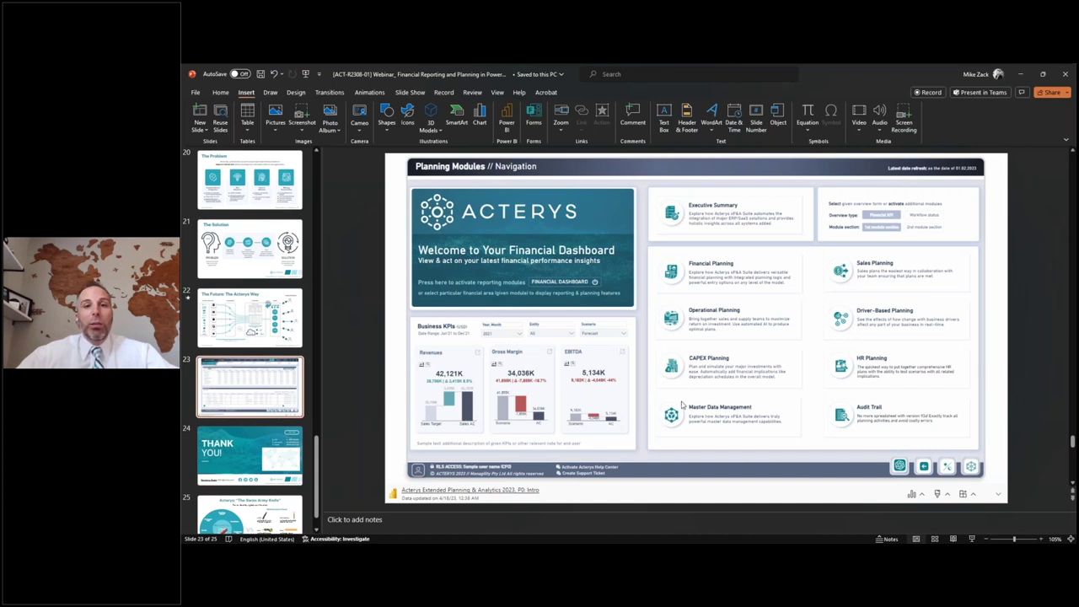